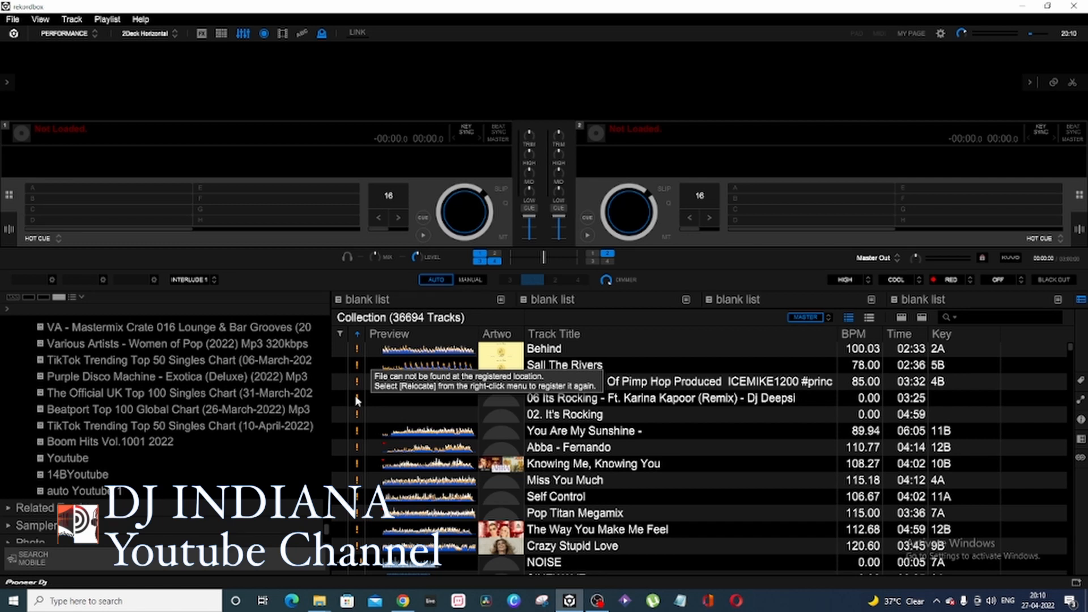
Try to load the missing track You Are My Sunshine onto deck 1, and open the Youtube playlist.
left_click_drag(396, 431, 346, 198)
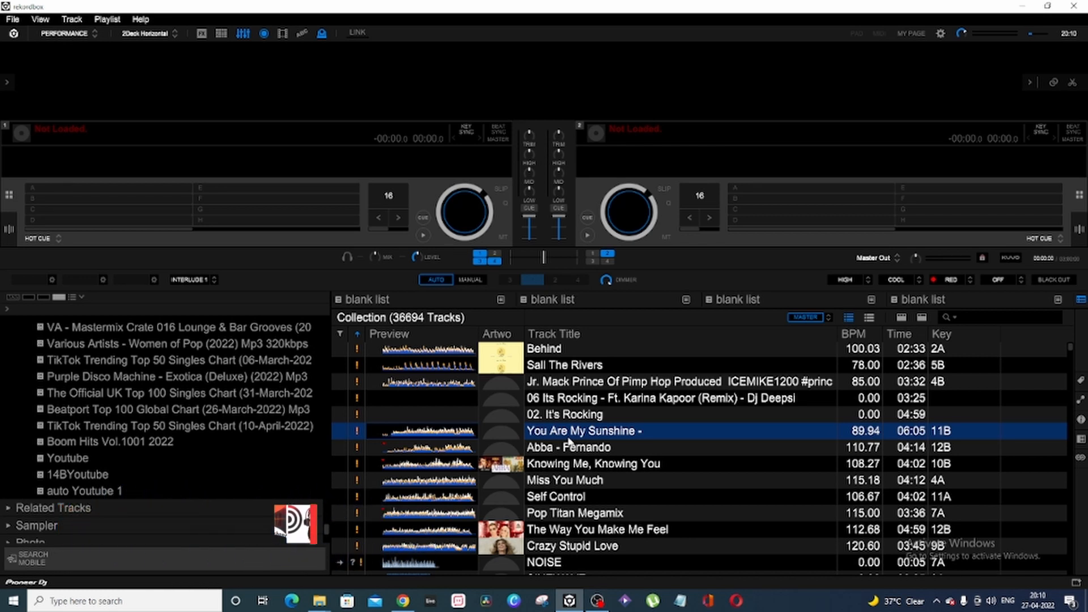
left_click(100, 458)
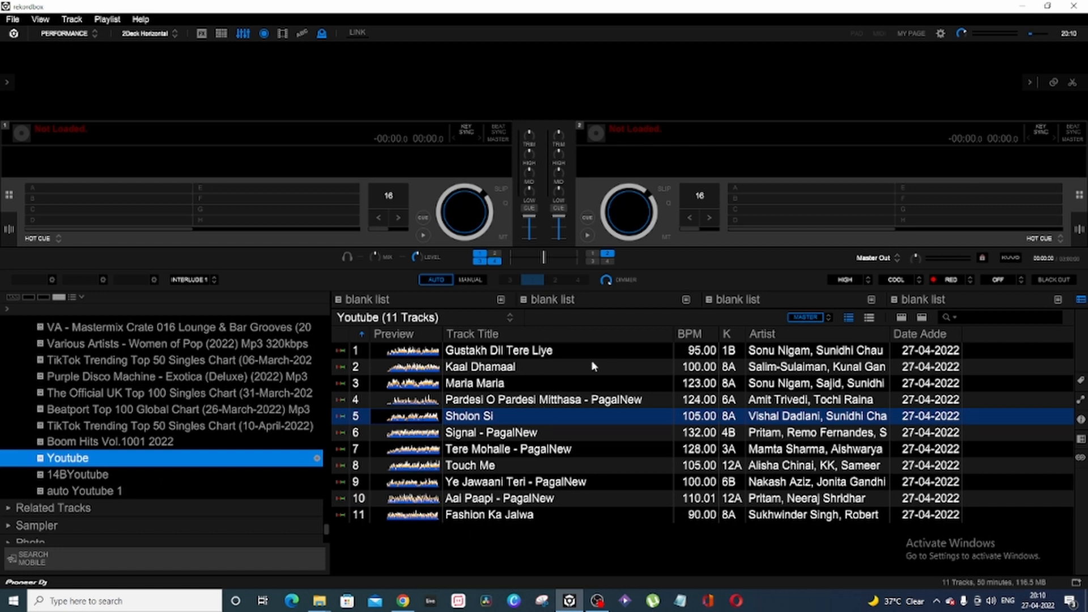
Switch to File Explorer and open the Youtube folder inside Downloads > dj indiana > dj.
left_click(319, 601)
left_click(362, 530)
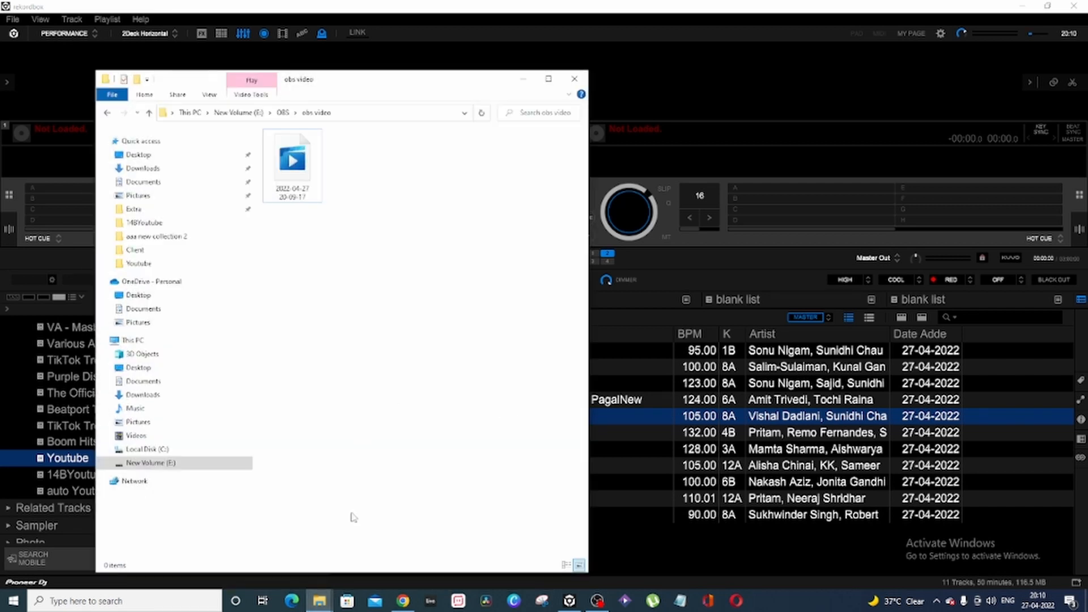
mouse_move(319, 601)
left_click(349, 533)
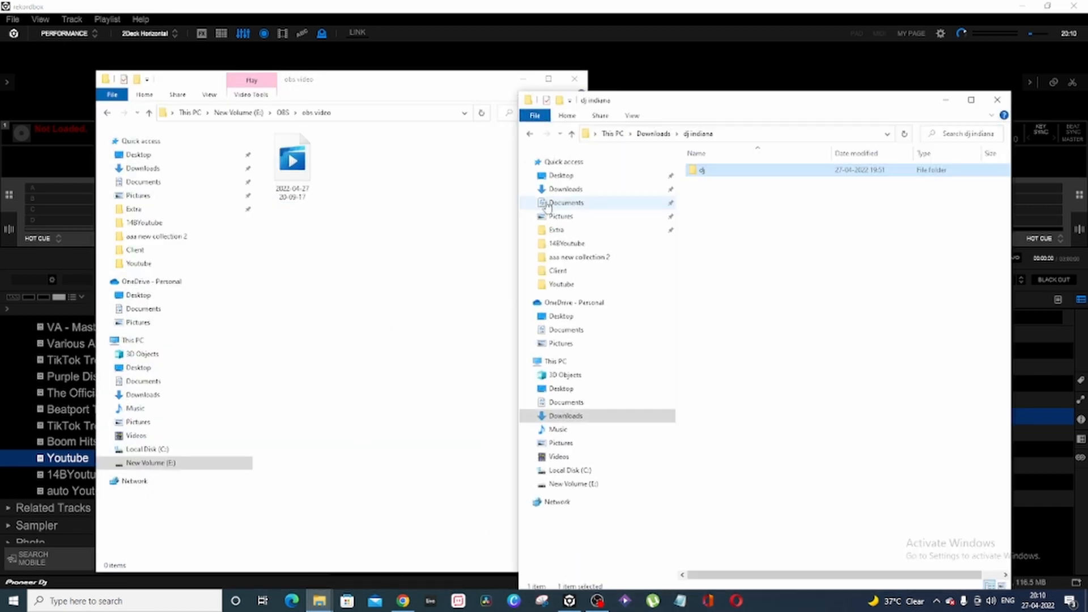
double_click(729, 172)
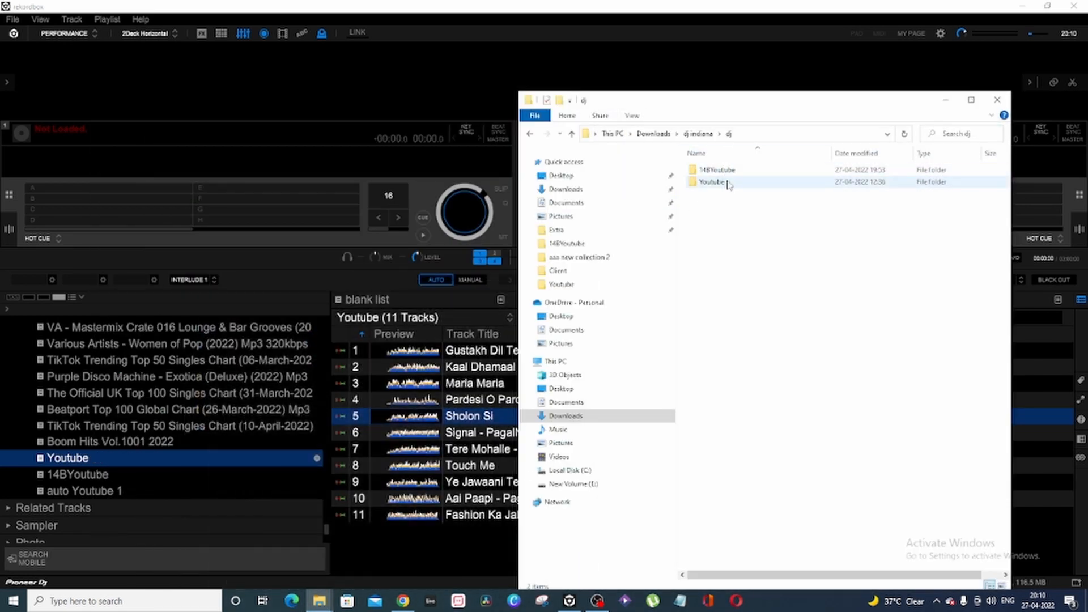
double_click(726, 181)
Move the Youtube folder out of the dj folder into its parent folder, dj indiana.
left_click_drag(755, 106, 910, 107)
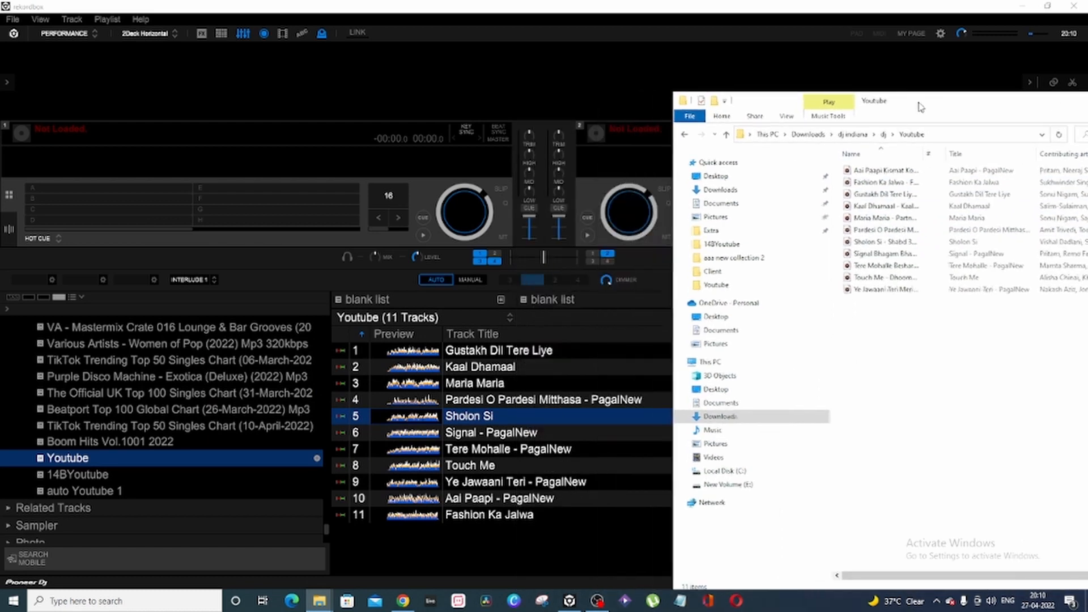
left_click(885, 135)
left_click_drag(869, 182, 855, 140)
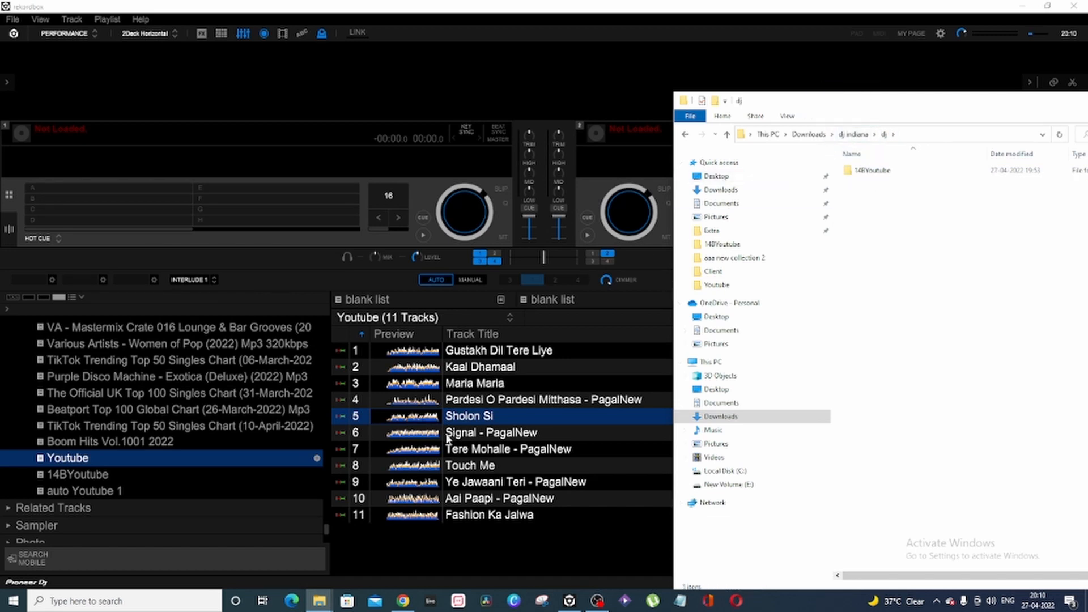
Switch back to rekordbox and go through the Youtube playlist tracks to check their missing-file status.
left_click(481, 468)
left_click(501, 400)
left_click(501, 351)
left_click(501, 369)
left_click(502, 386)
left_click(492, 435)
key("Down")
key("Down")
key("Down")
key("Down")
key("Down")
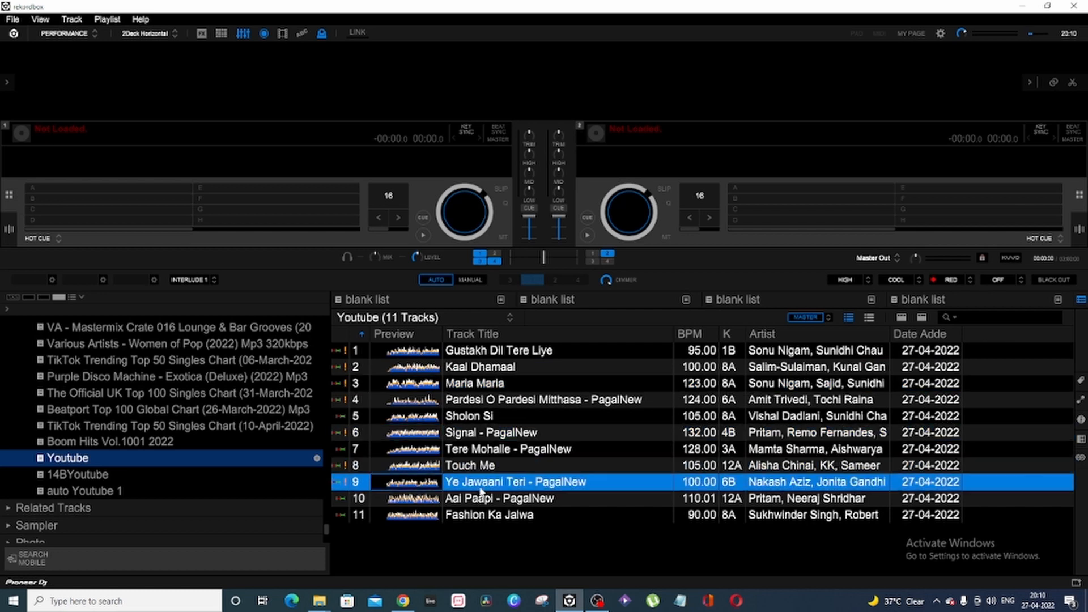
Try to load Touch Me and Sholon Si from the Youtube playlist onto deck 1.
left_click_drag(497, 465, 329, 147)
left_click_drag(471, 419, 332, 201)
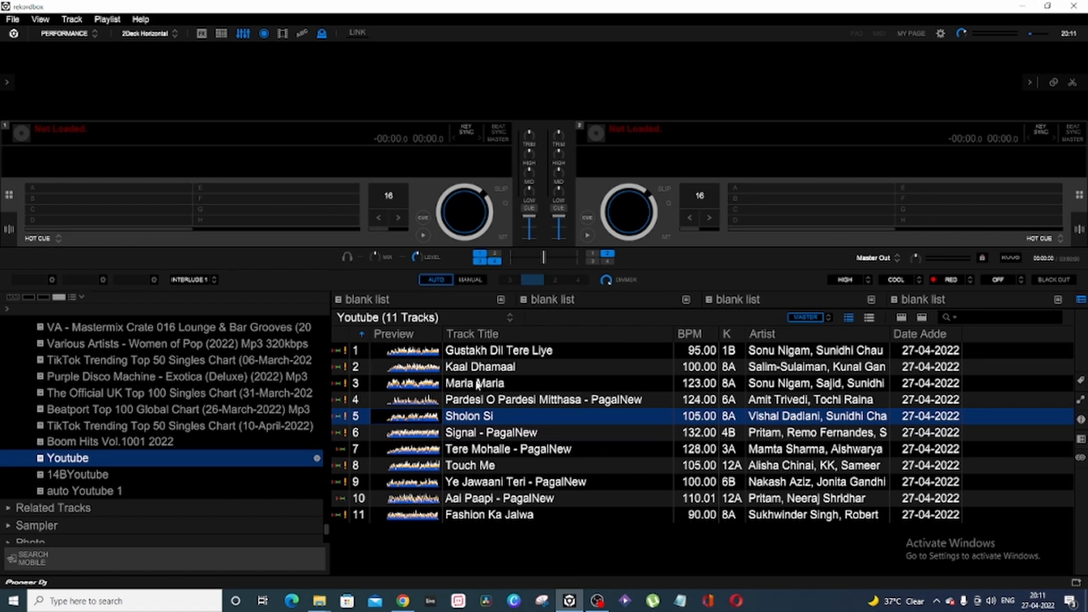
left_click(478, 399)
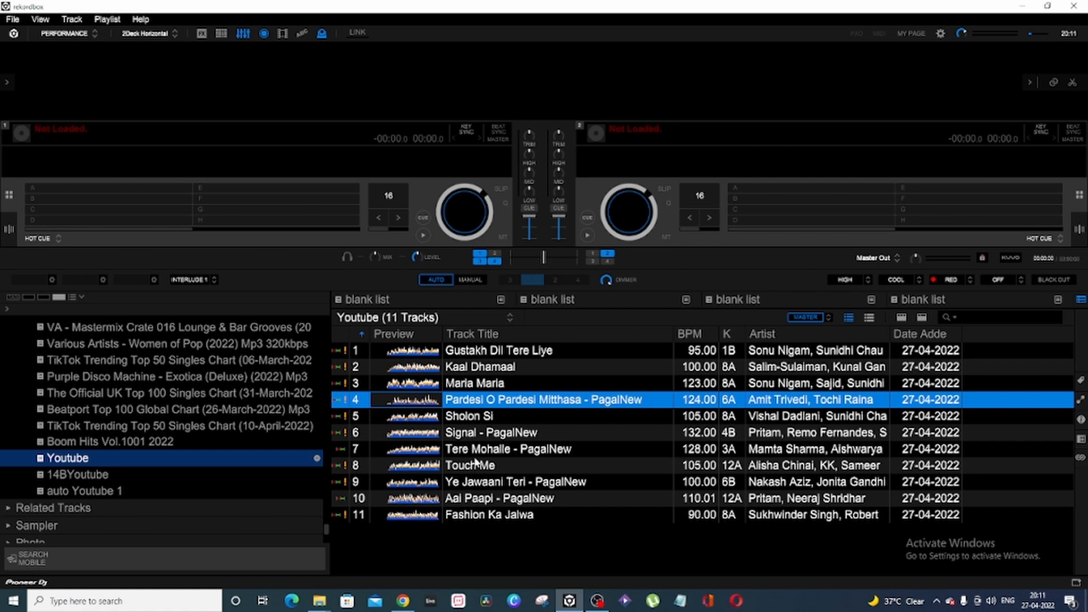
Relocate Tere Mohalle to its mp3 file in Downloads > dj indiana > Youtube, and load the track onto deck 1.
left_click(482, 451)
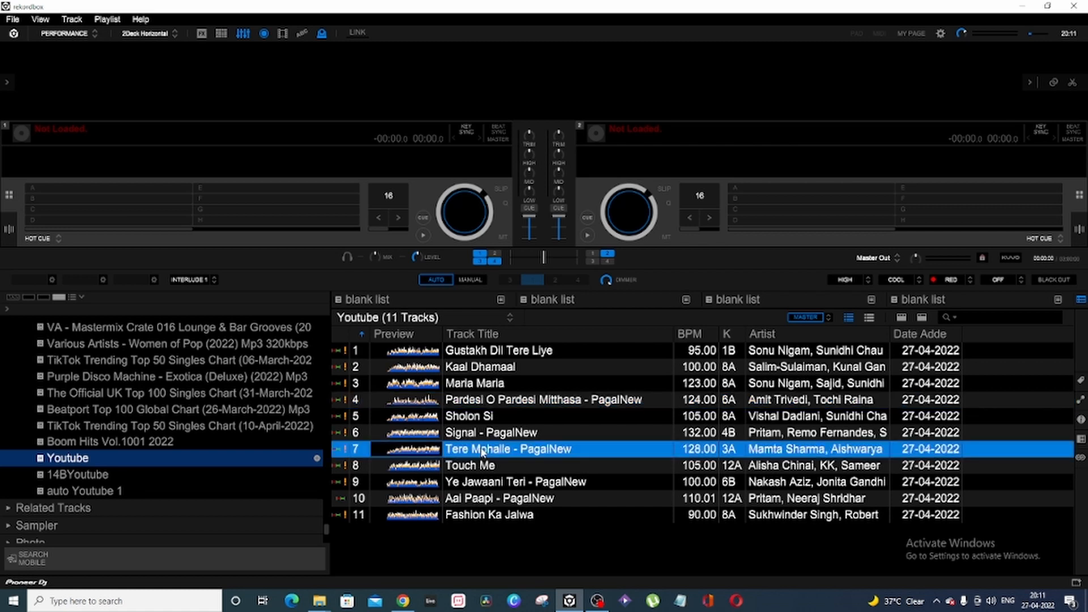
right_click(482, 452)
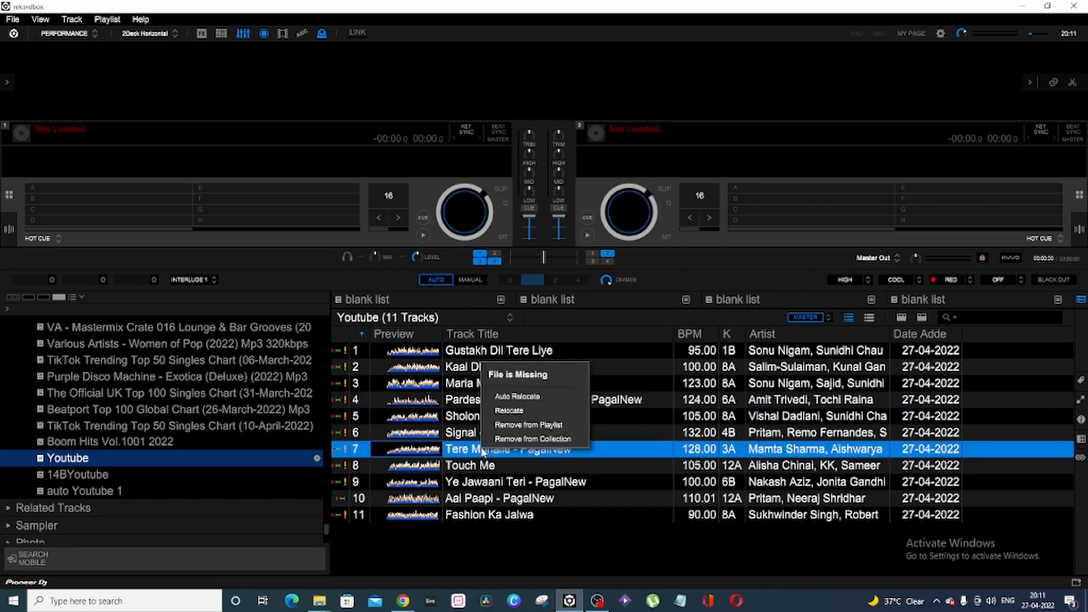
left_click(508, 412)
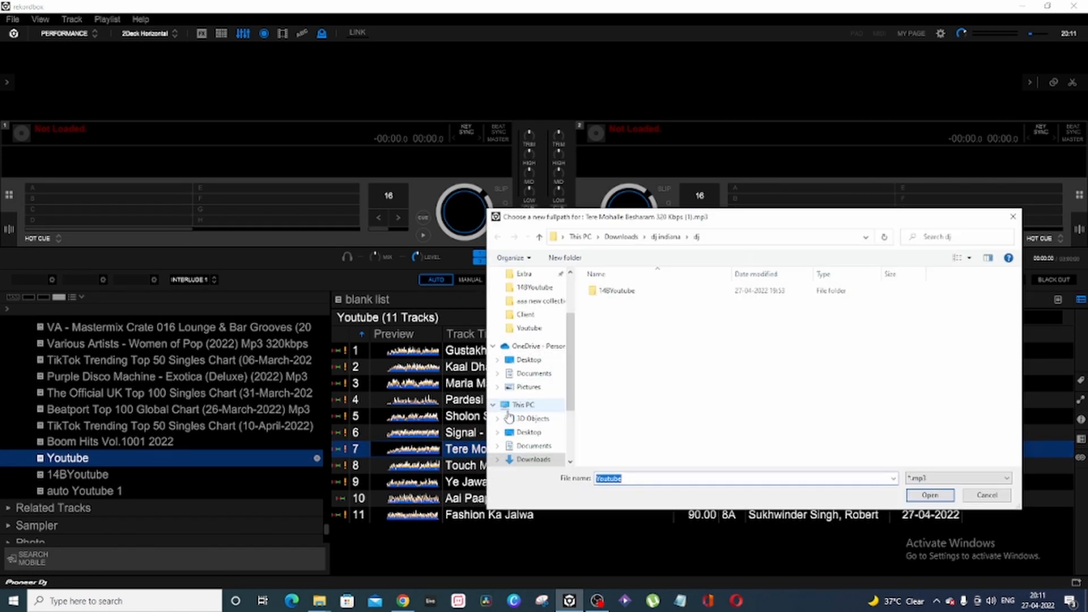
left_click(665, 238)
double_click(610, 302)
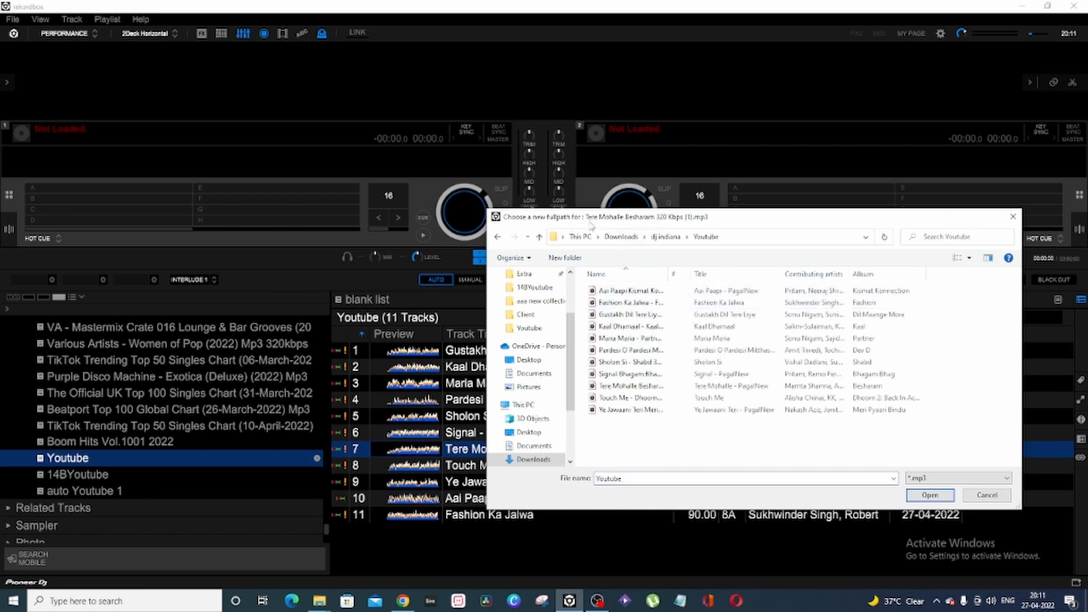
left_click(629, 386)
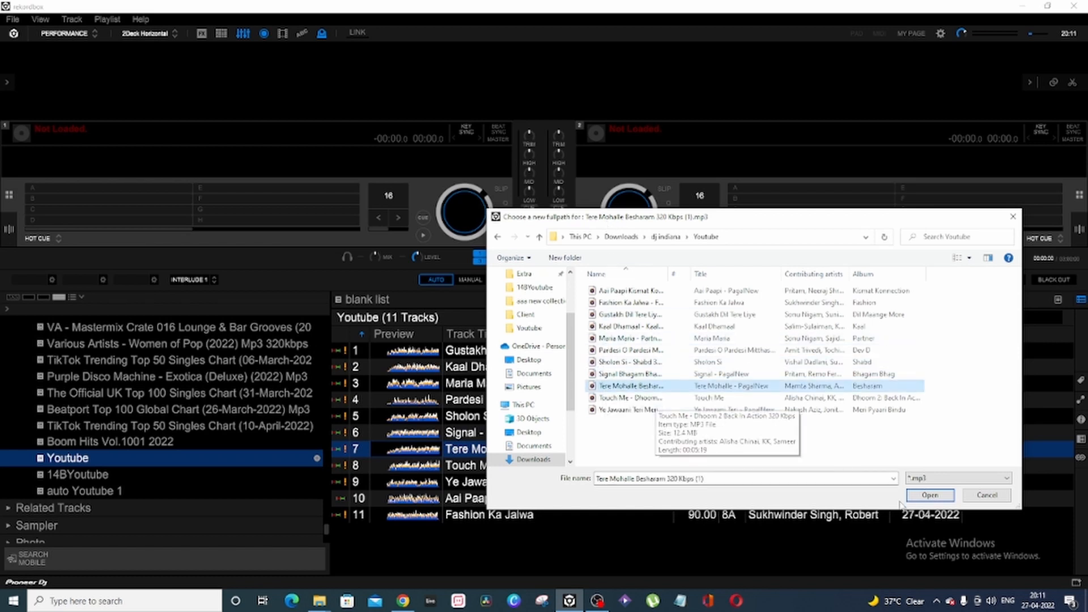
left_click(930, 495)
left_click_drag(496, 451, 335, 148)
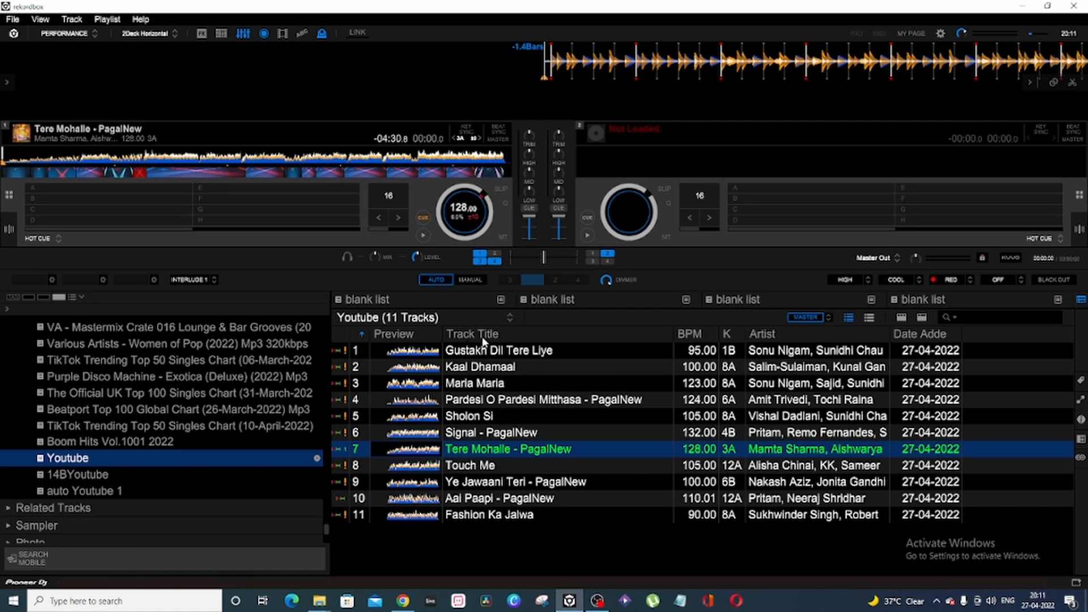
Sort the playlist by file status and relocate the missing tracks Gustakh Dil Tere Liye through Fashion Ka Jalwa, choosing the Gustakh Dil Tere Liye mp3 in the Youtube folder.
left_click(346, 333)
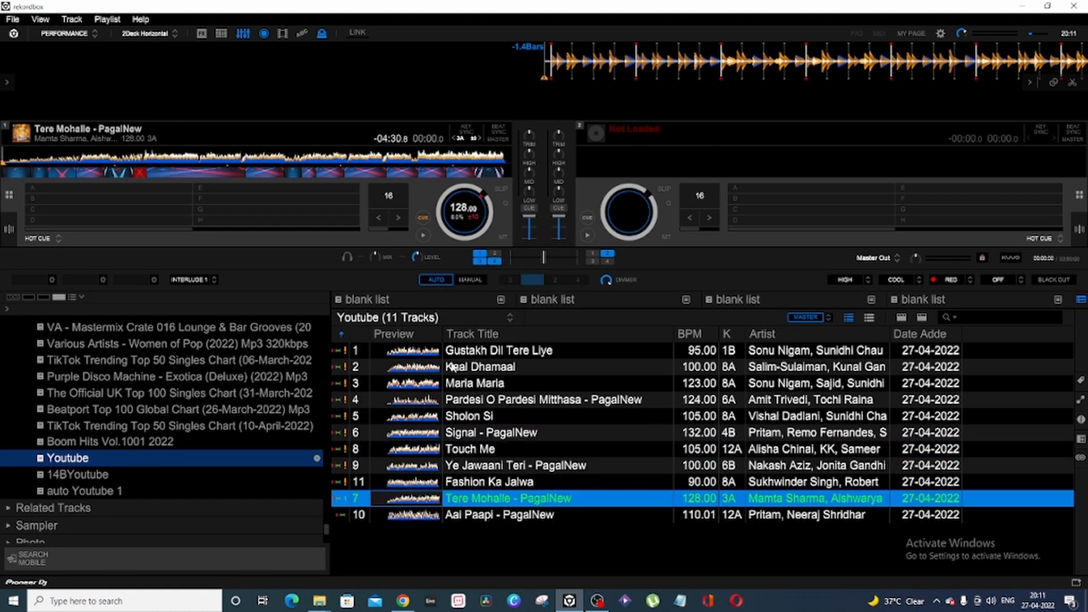
left_click(465, 355)
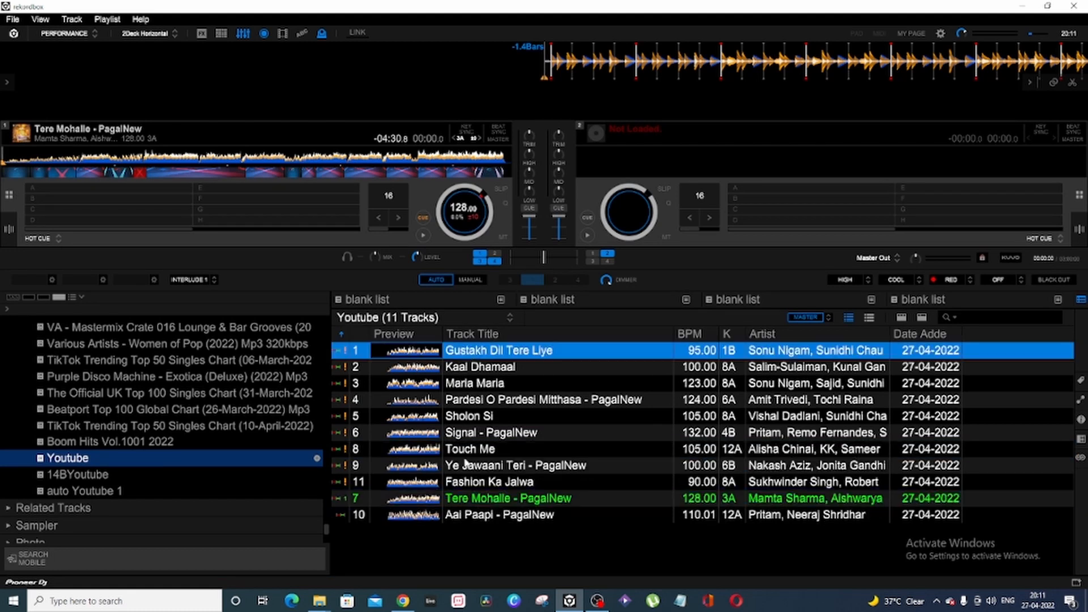
left_click(477, 482, "shift")
right_click(476, 480)
left_click(494, 443)
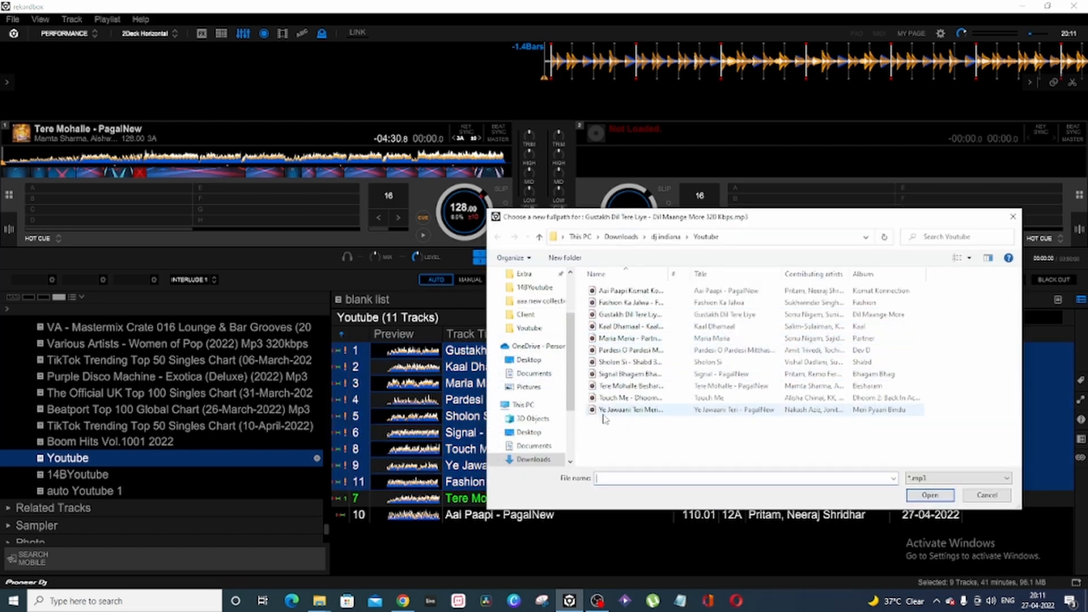
left_click(619, 315)
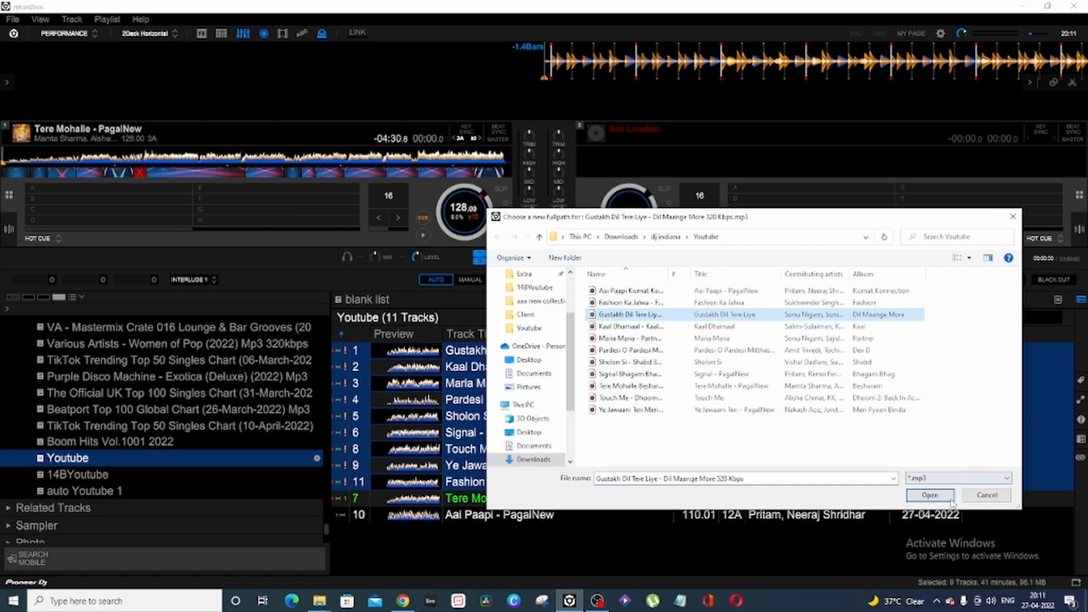
left_click(933, 496)
left_click(531, 341)
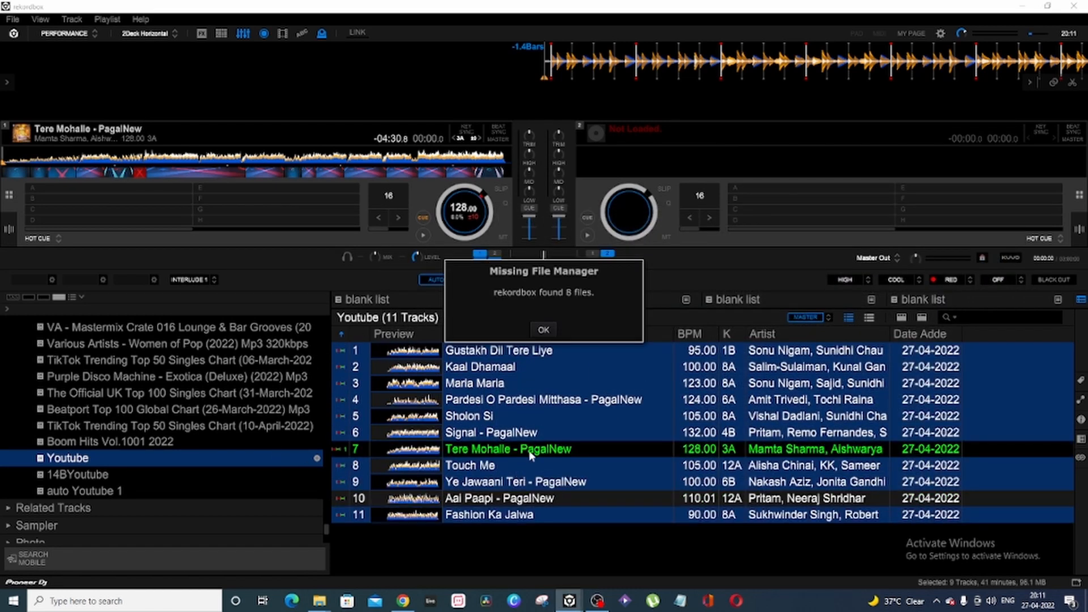
left_click(543, 329)
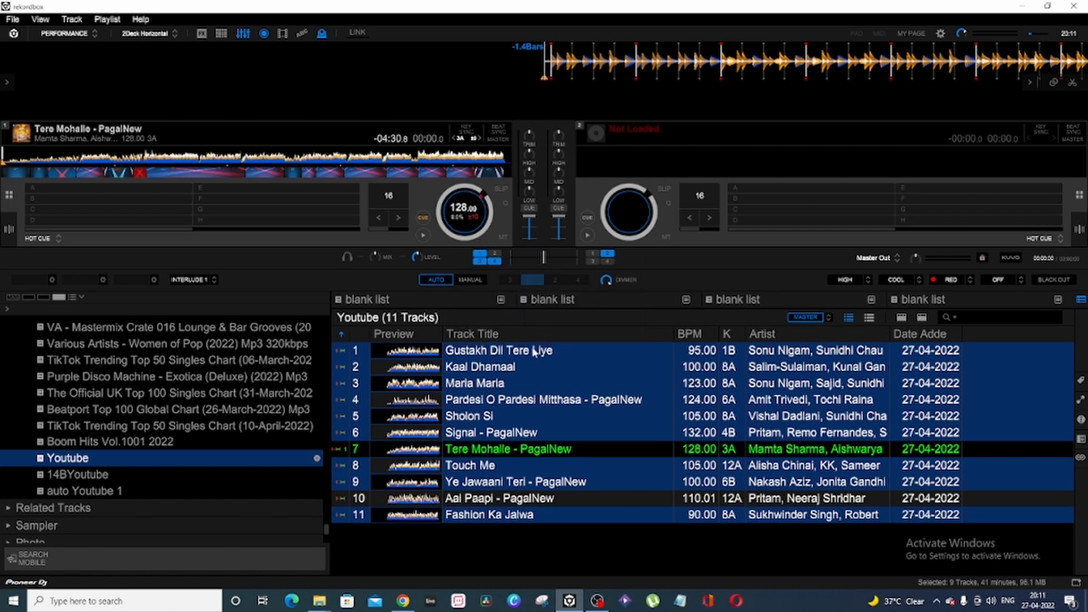
left_click(495, 414)
left_click(481, 370)
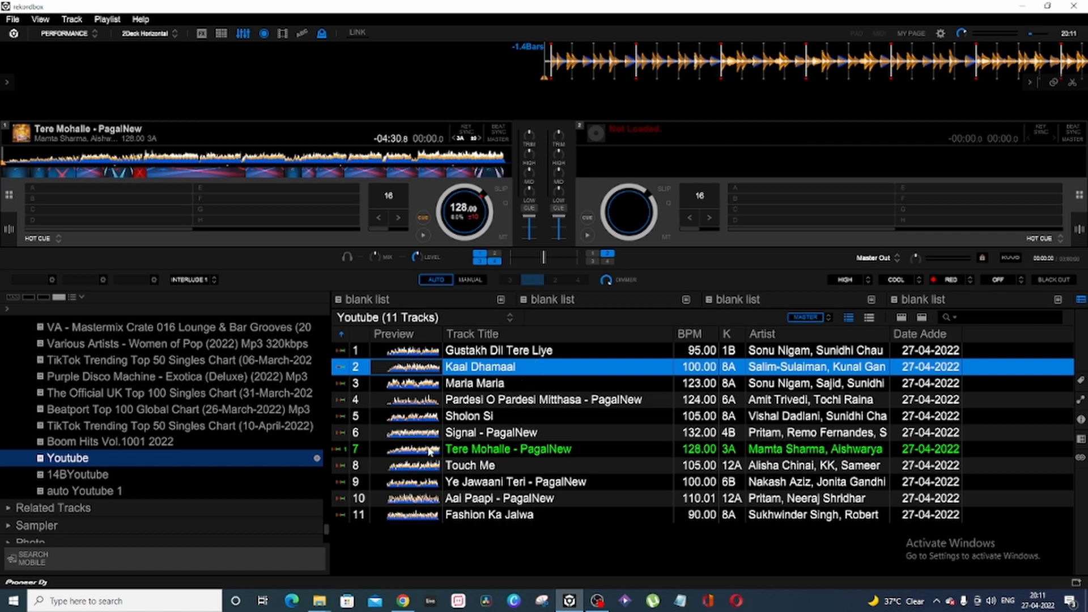
In File Explorer, open the Youtube folder in dj indiana and rename the Kaal Dhamaal file as aal Dhamaal - Kaal 320 Kbps.
left_click(320, 601)
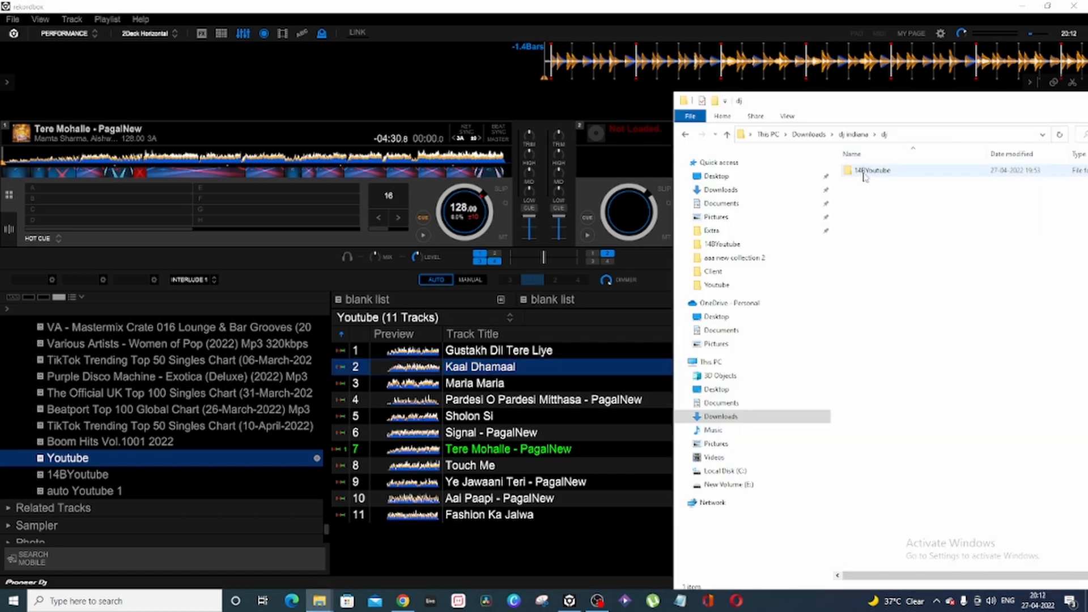
double_click(865, 182)
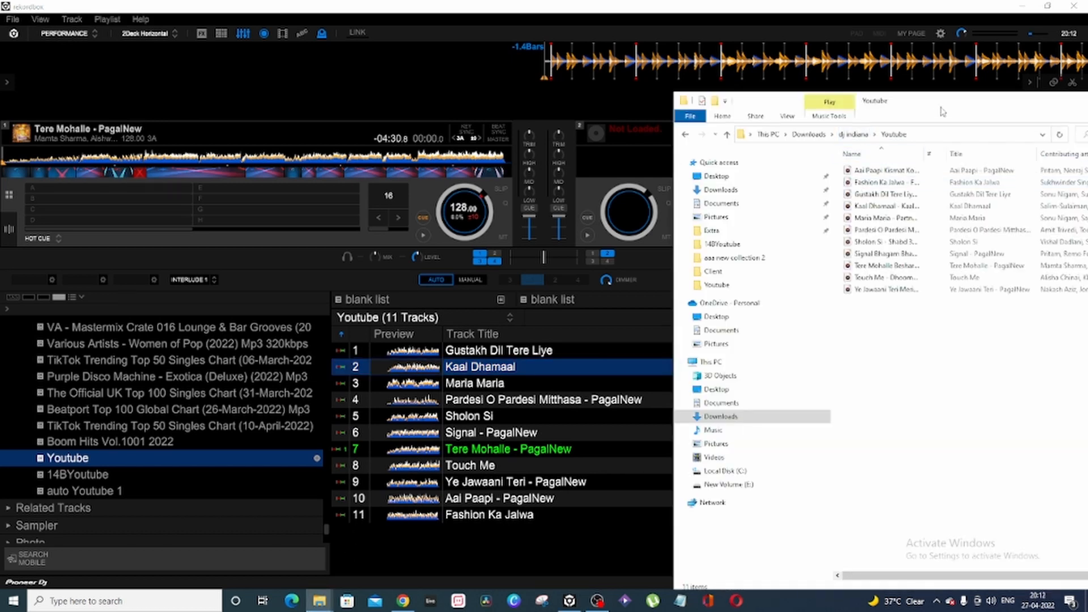
left_click_drag(907, 101, 700, 93)
left_click(691, 234)
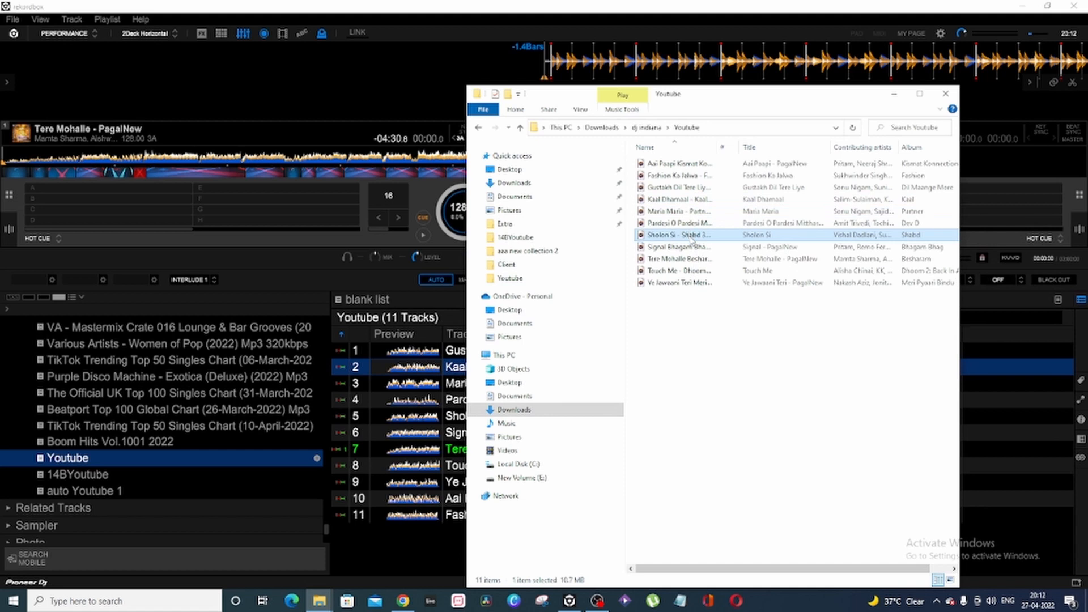
left_click(689, 201)
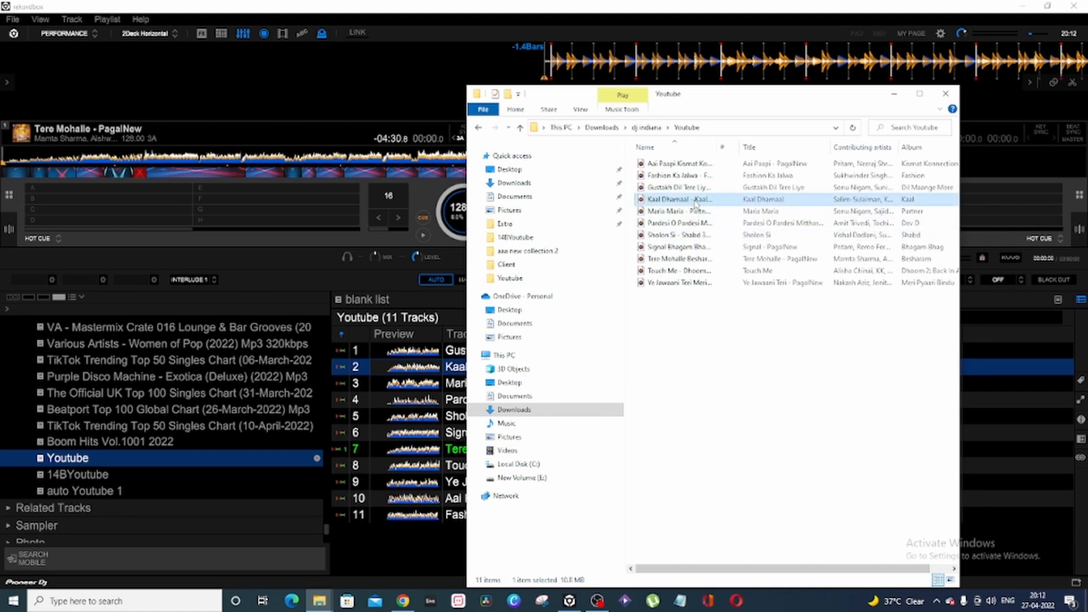
left_click(697, 202)
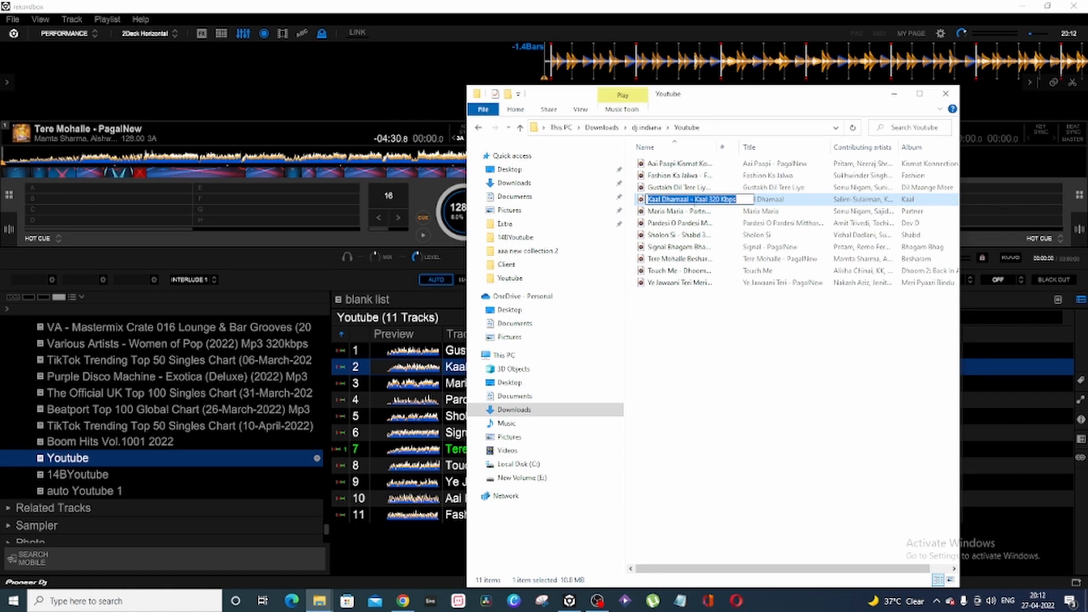
left_click(652, 199)
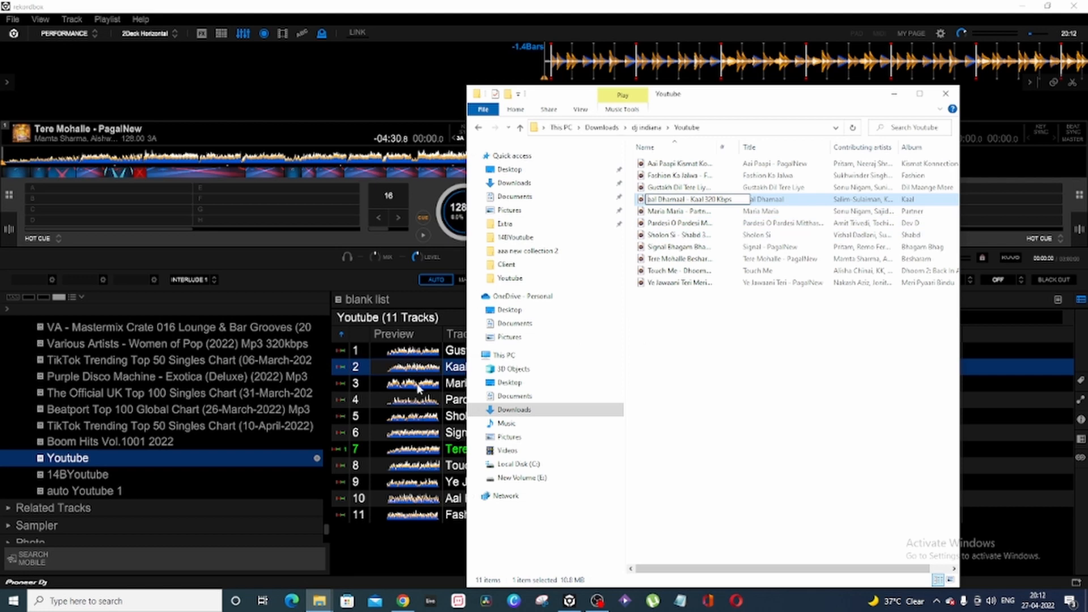
Return to rekordbox and check the file status of the Kaal Dhamaal track.
left_click(462, 383)
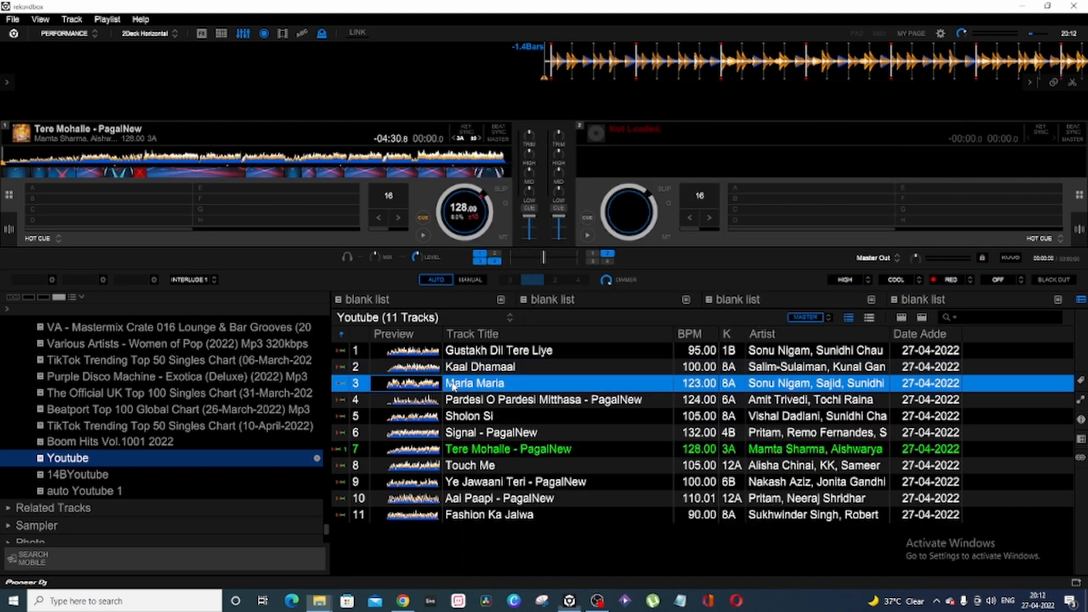
left_click(502, 371)
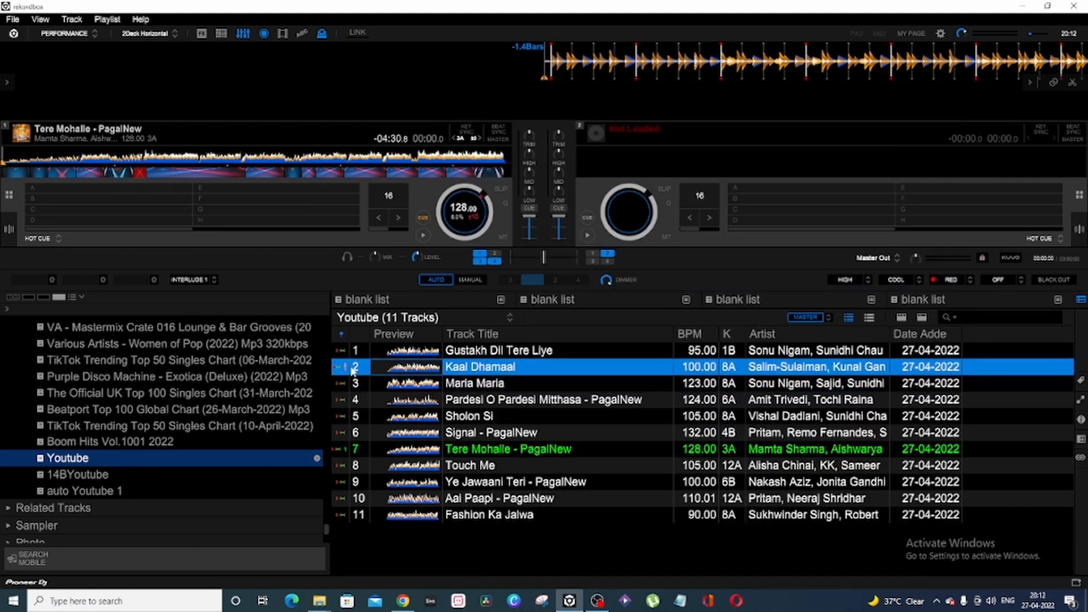
left_click(453, 370)
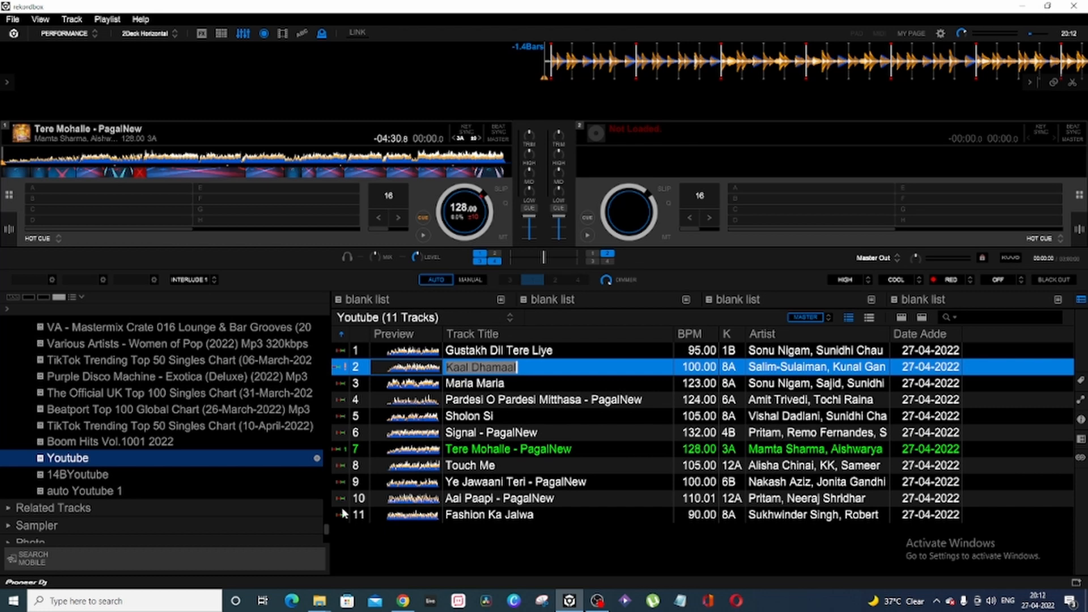
In File Explorer, restore the leading K in the file name of aal Dhamaal - Kaal 320 Kbps.
mouse_move(319, 601)
left_click(301, 545)
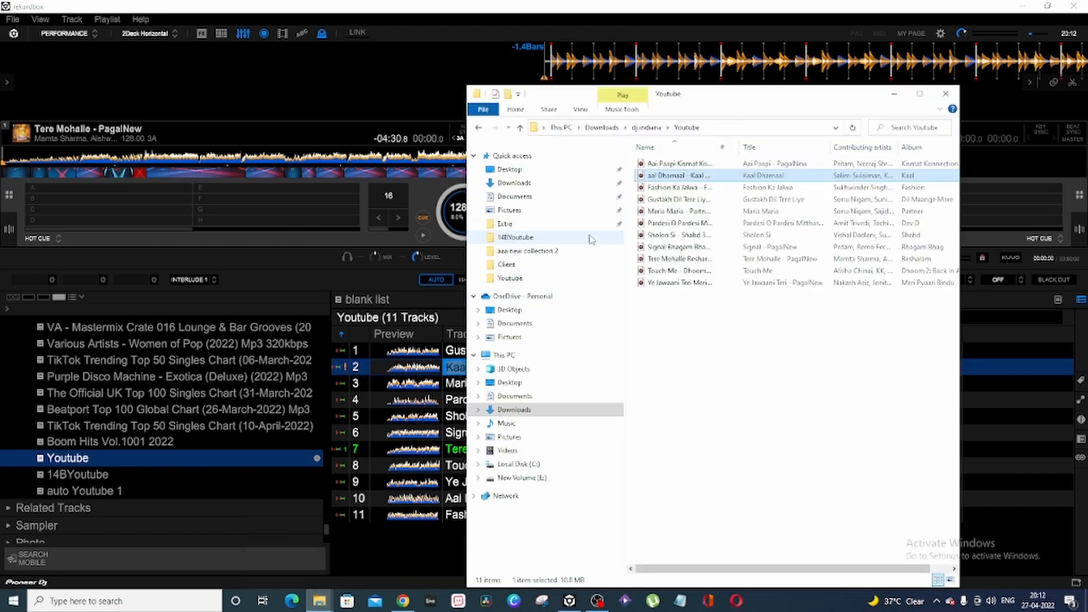
left_click(650, 176)
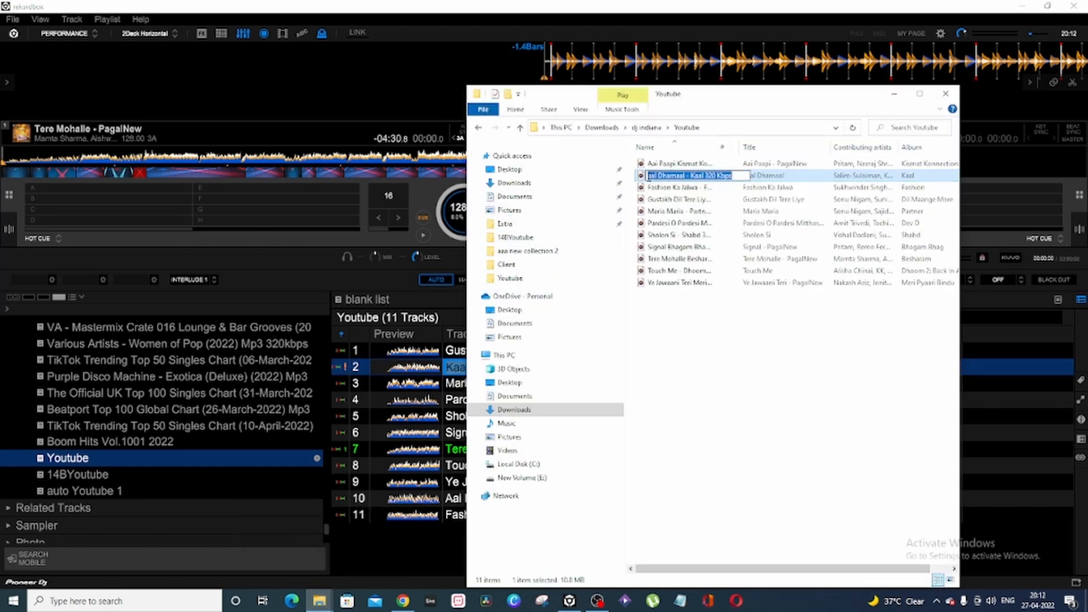
left_click(650, 177)
type("Kaal Dhamaal")
left_click(655, 201)
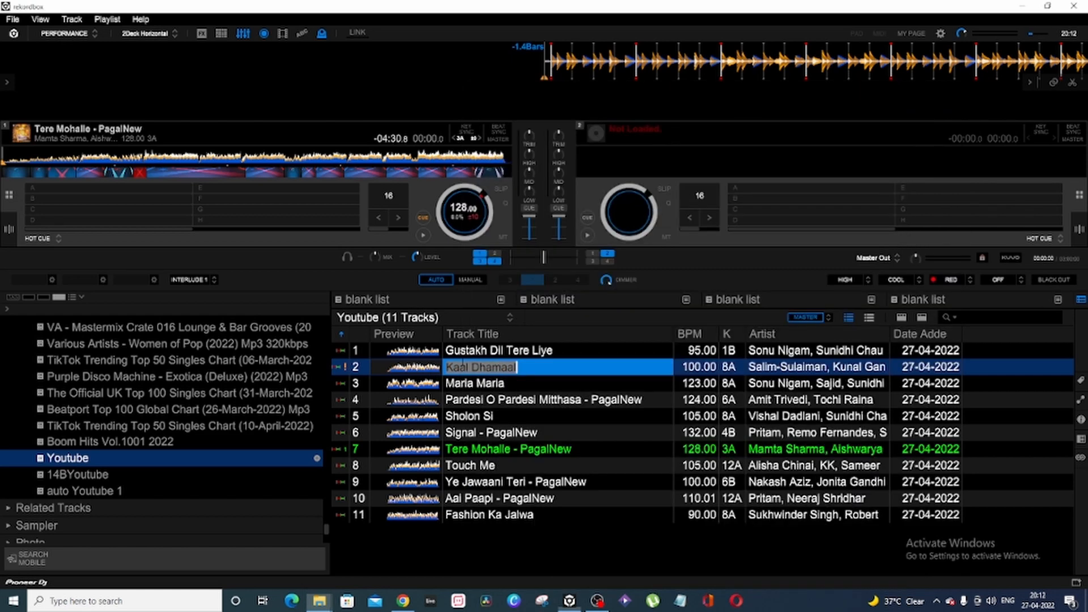
In rekordbox, check the file status of Kaal Dhamaal and of the tracks in the 14BYoutube playlist.
left_click(442, 370)
left_click(462, 400)
left_click(468, 368)
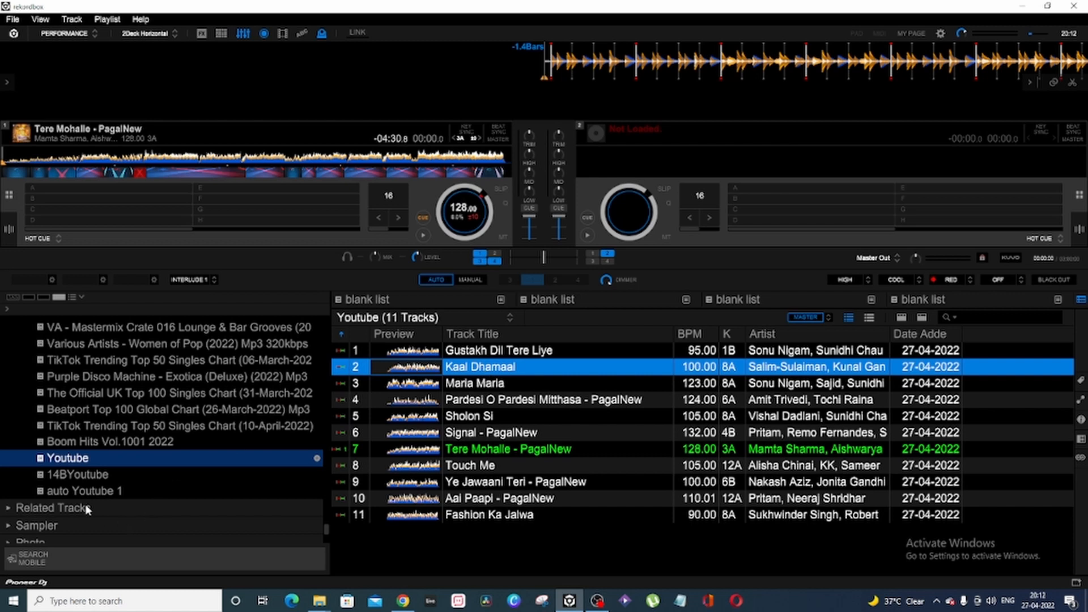
left_click(92, 475)
left_click(444, 470)
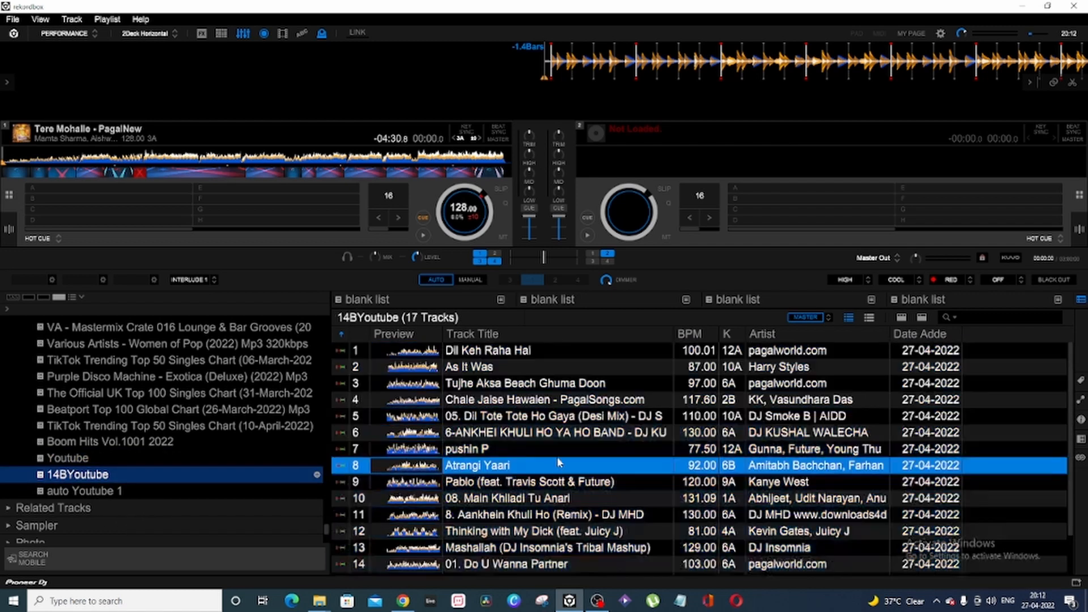
In File Explorer, open the 14BYoutube folder inside dj indiana's dj folder to view its track files.
left_click(319, 601)
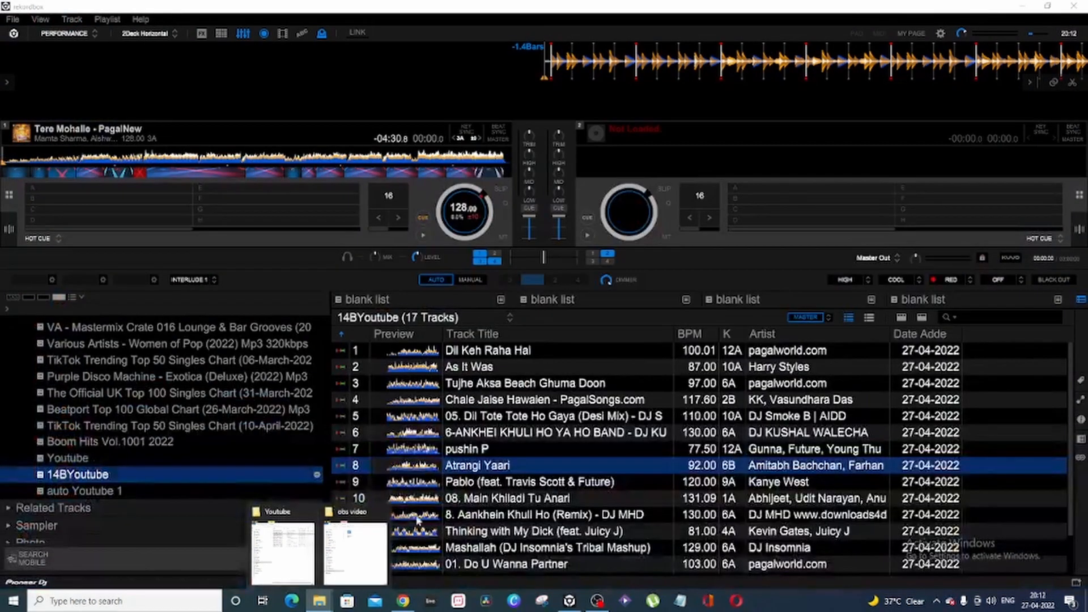
left_click(273, 555)
left_click(647, 128)
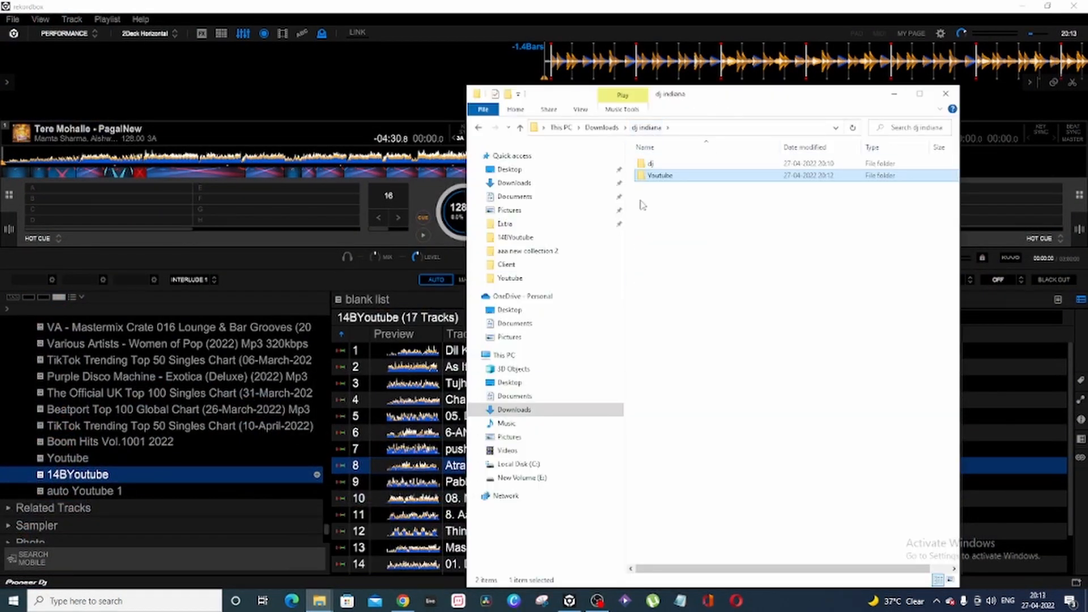
double_click(655, 164)
double_click(665, 166)
left_click_drag(811, 93, 747, 97)
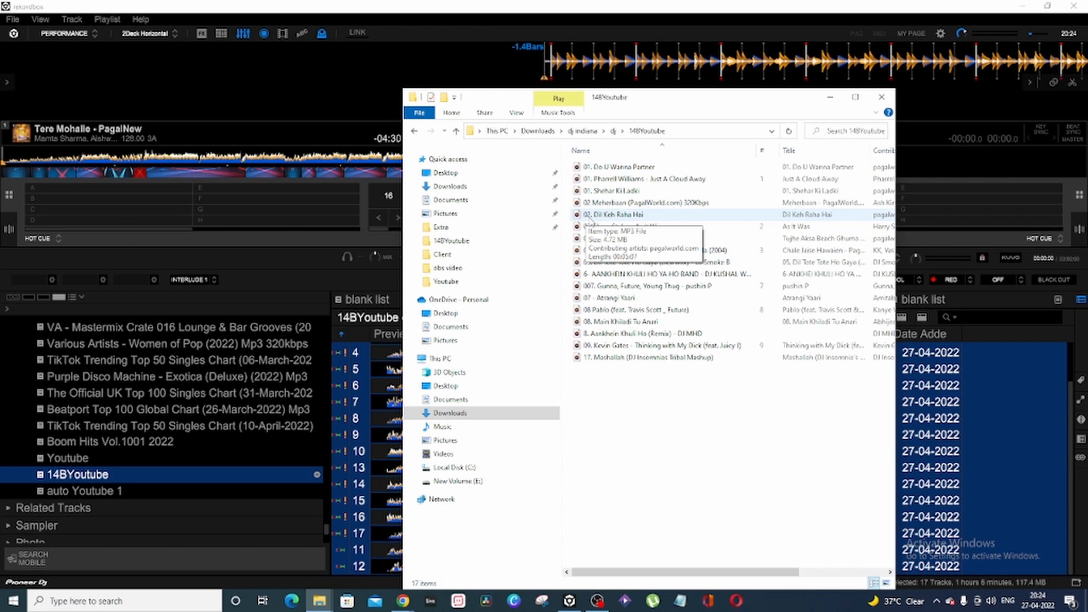
Switch to Chrome, inspect the Ishq Shava title on the PagalWorld page, and open the Pagalfree result for the same song.
left_click(403, 600)
left_click(445, 564)
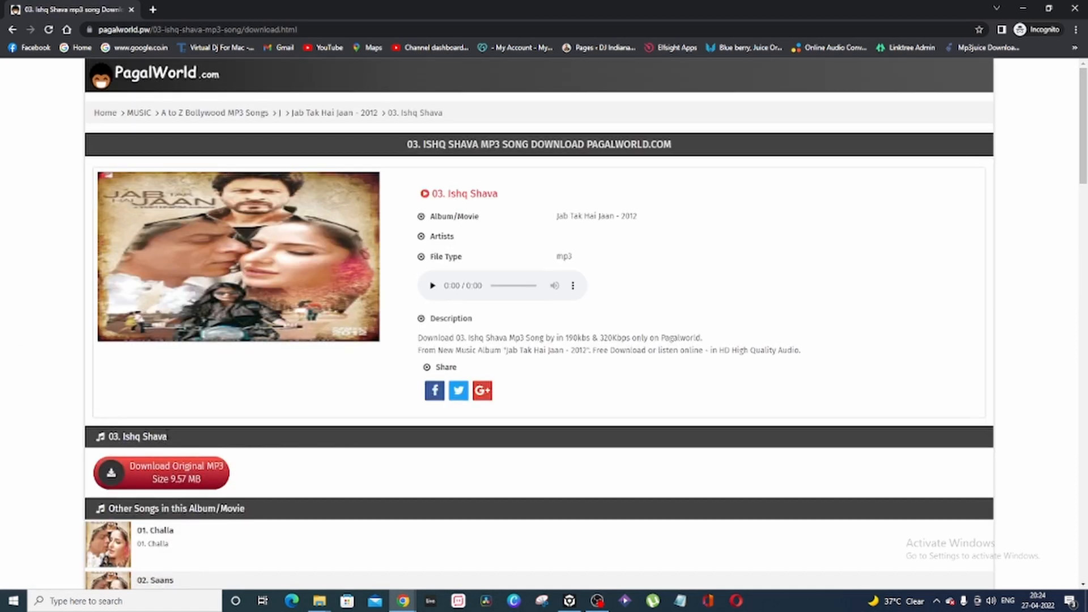
left_click_drag(169, 437, 107, 437)
left_click(178, 443)
left_click(13, 29)
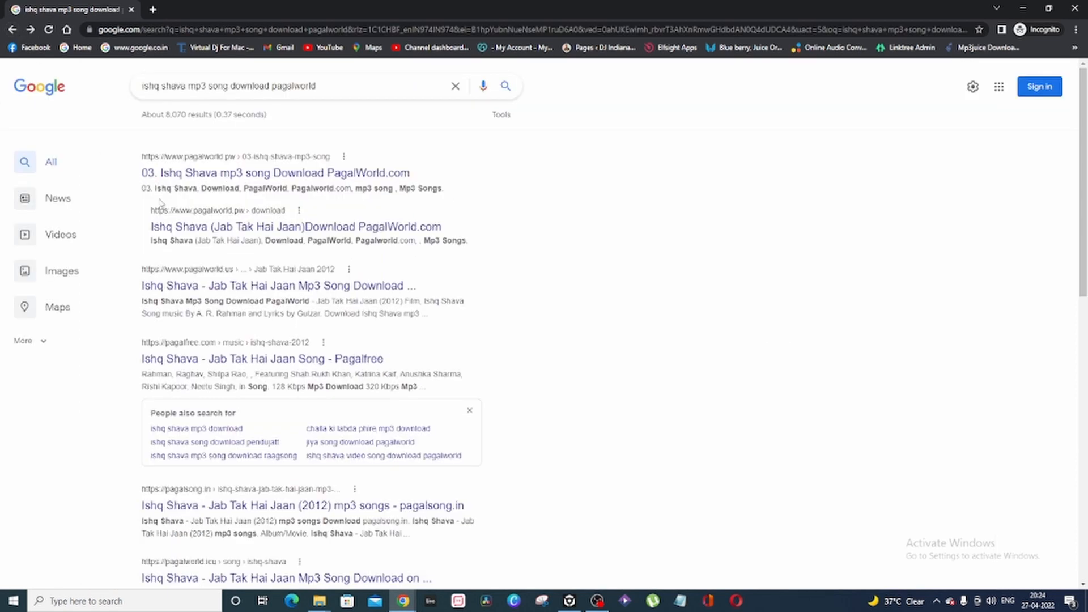
left_click(198, 180)
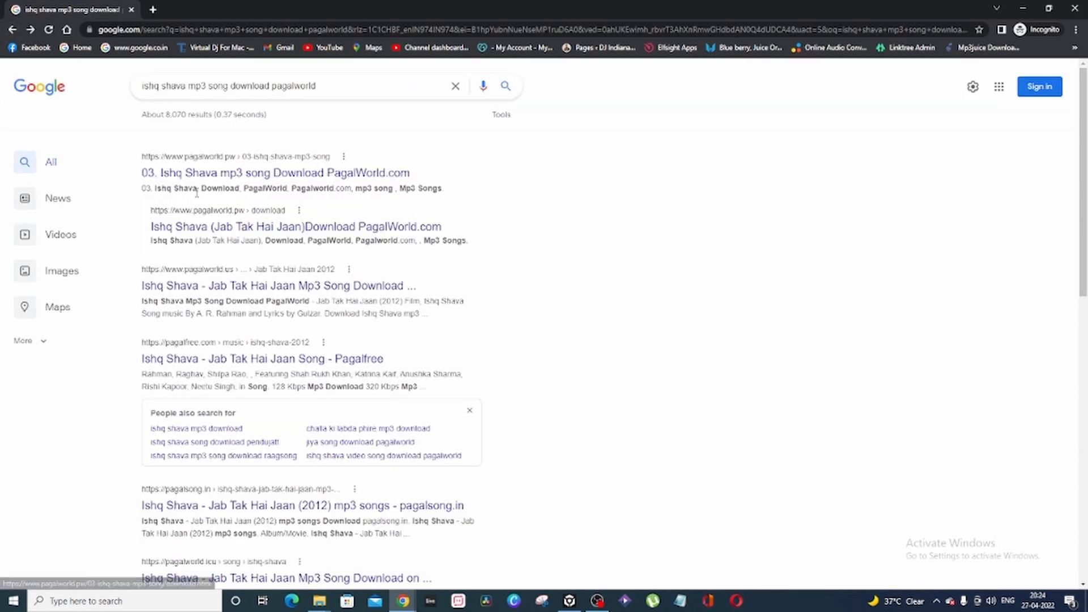
left_click(173, 360)
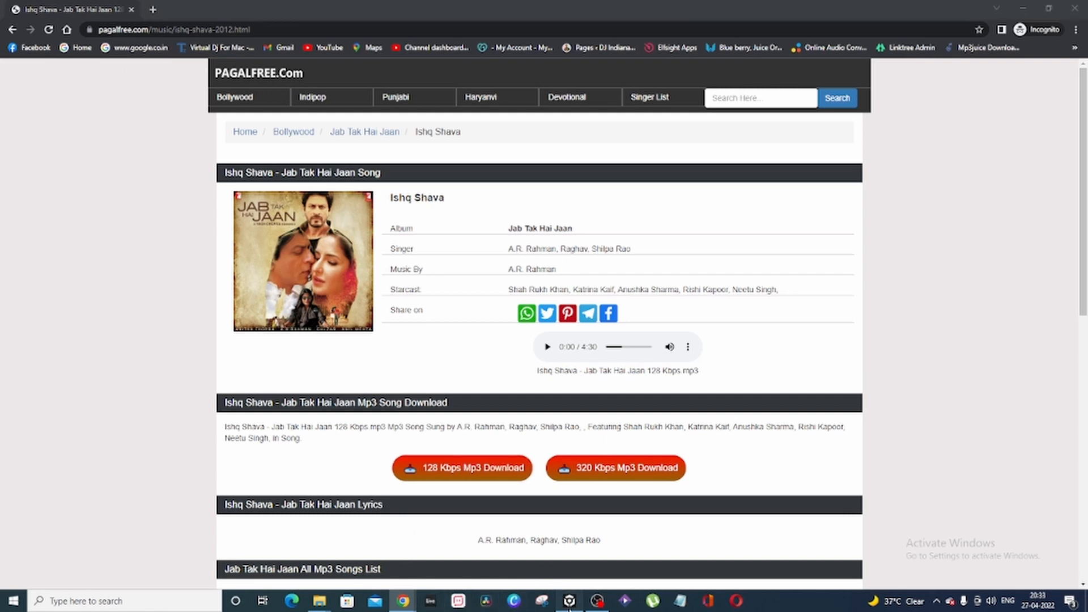
Return to rekordbox and test-load Atrangi Yaari, Mashallah and Pablo from the 14BYoutube playlist.
left_click(570, 601)
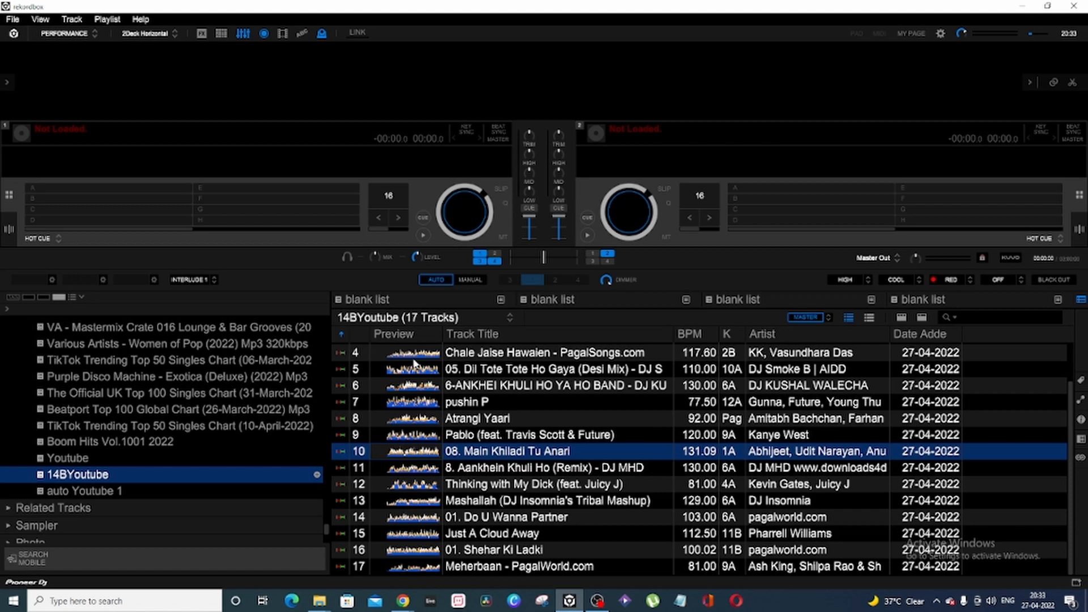
double_click(562, 420)
double_click(502, 502)
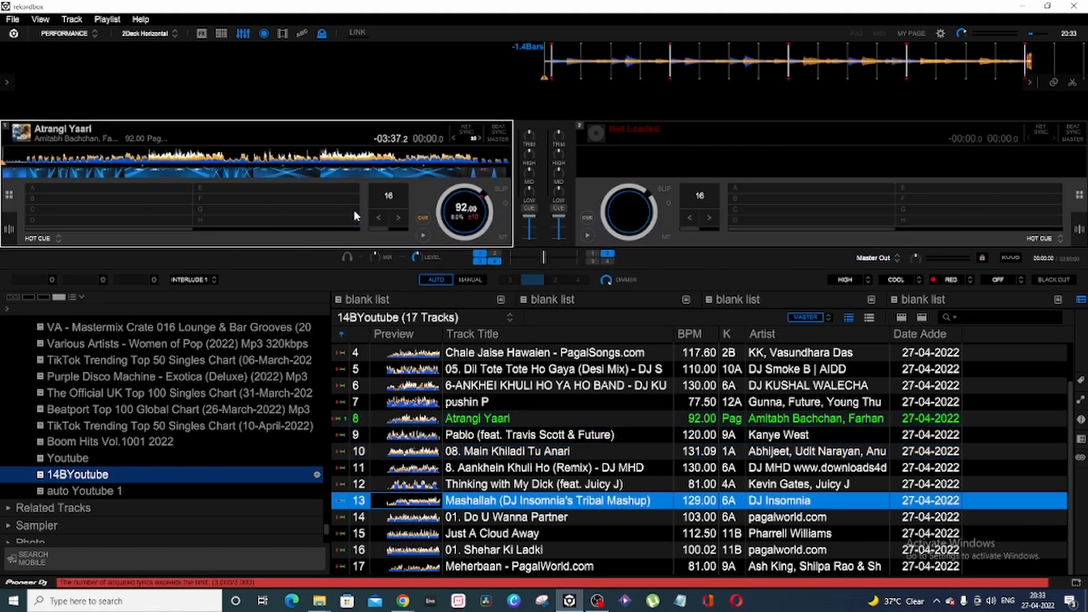
double_click(530, 434)
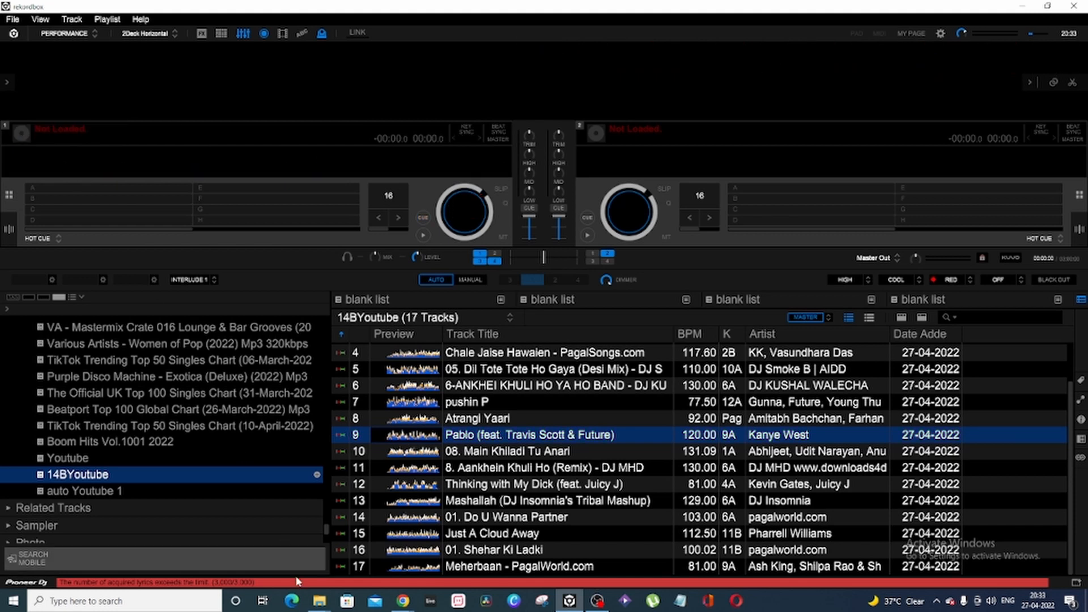
In File Explorer, move the 14BYoutube folder out of the dj folder into dj indiana.
mouse_move(323, 593)
left_click(282, 553)
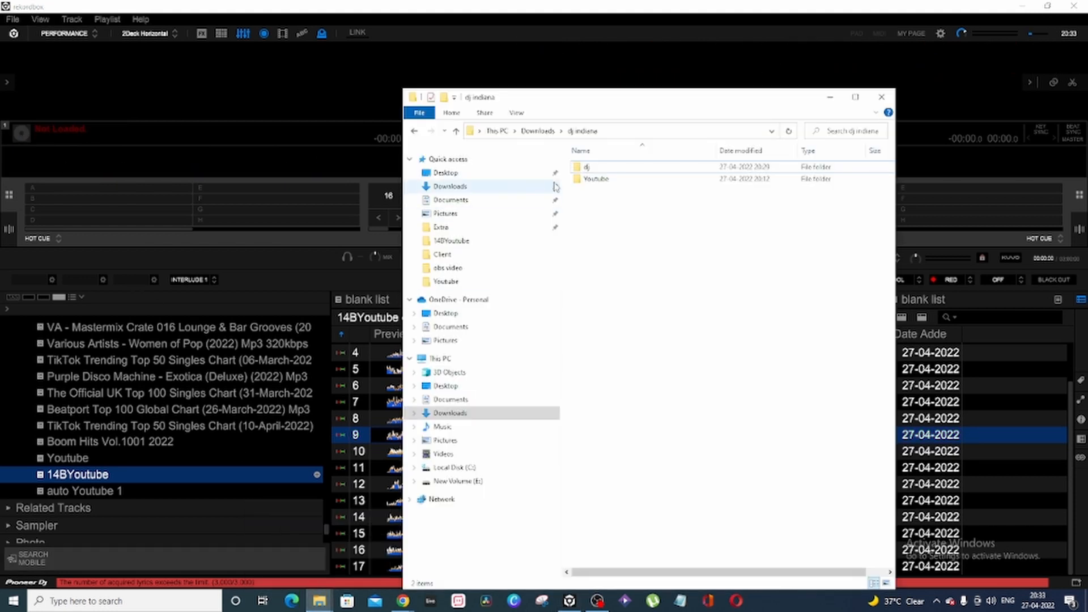
double_click(590, 167)
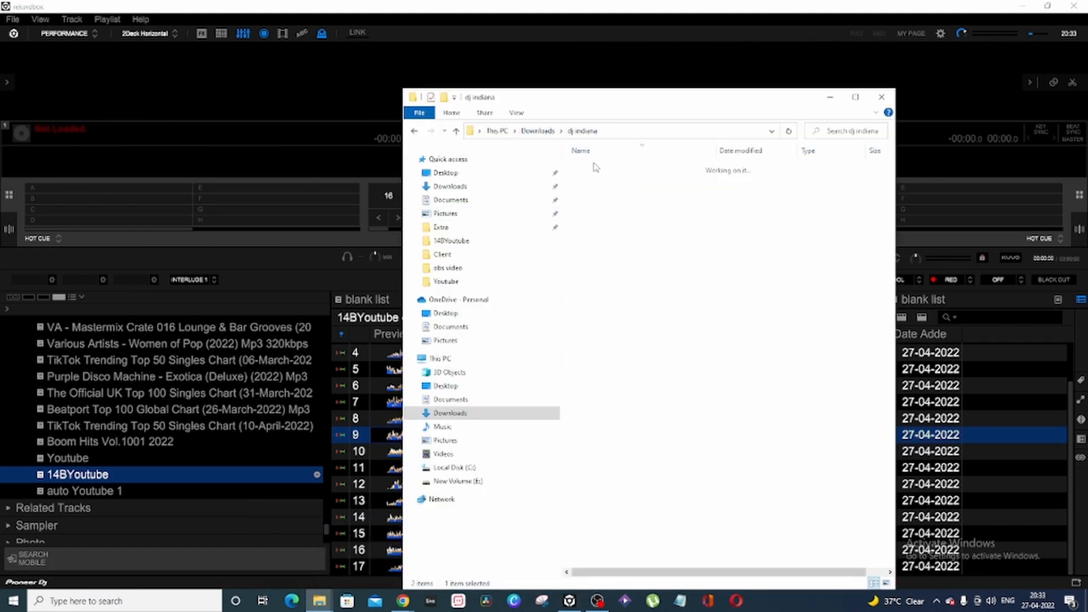
left_click_drag(599, 173, 583, 131)
Return to rekordbox and reload the tags of all tracks in the 14BYoutube playlist.
left_click(388, 418)
left_click(544, 467)
left_click(522, 517)
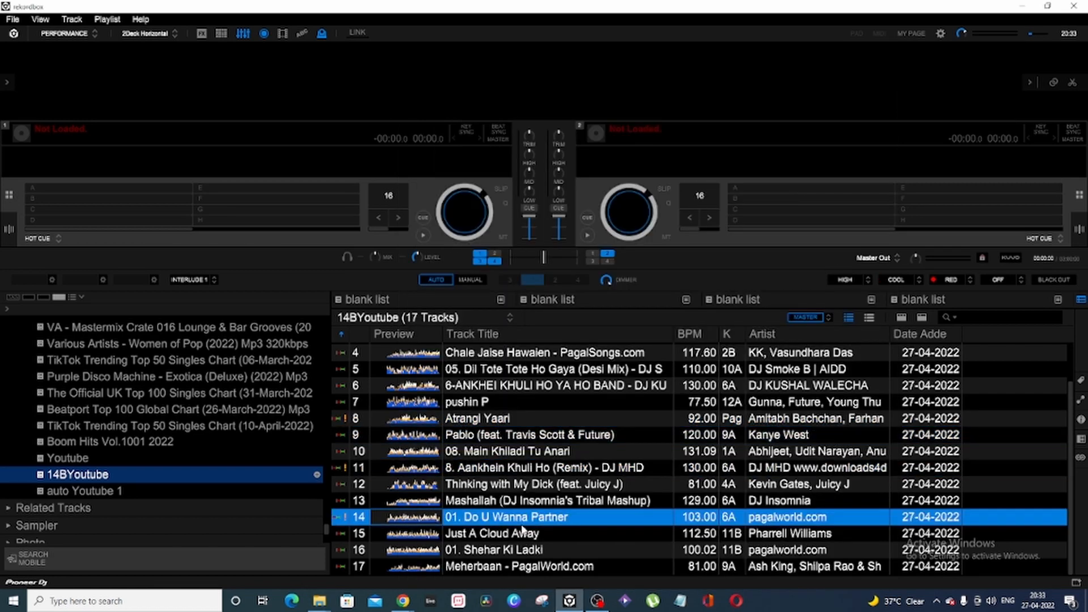
key("ctrl+a")
right_click(521, 527)
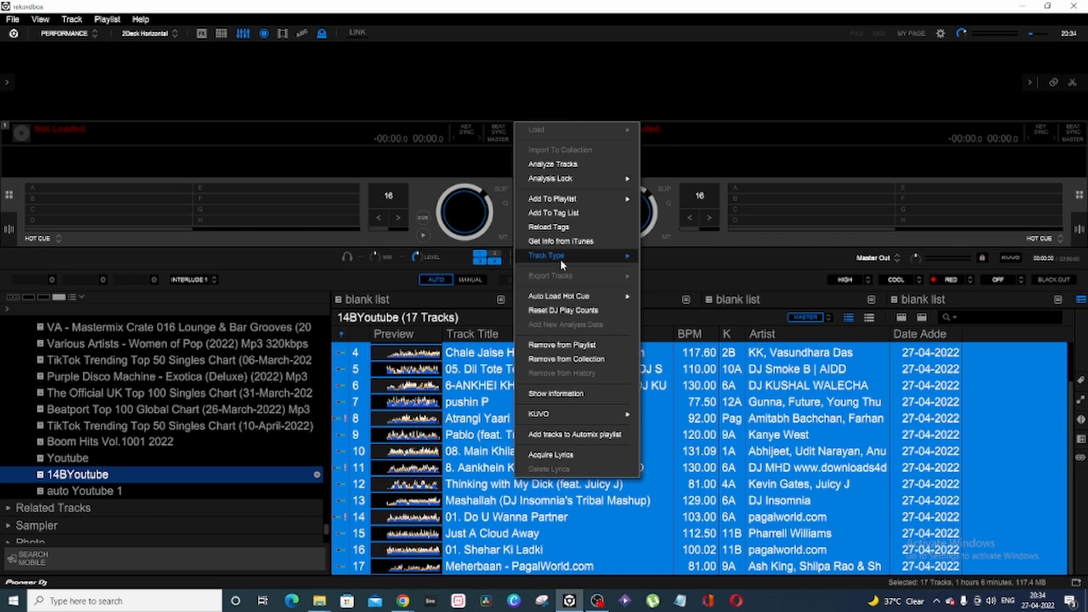
left_click(572, 226)
Check the playlist's missing-file marks and try to load 08. Main Khiladi Tu Anari onto deck 1.
scroll(431, 462, "up", 1)
scroll(429, 462, "down", 1)
left_click_drag(396, 452, 387, 240)
left_click(501, 485)
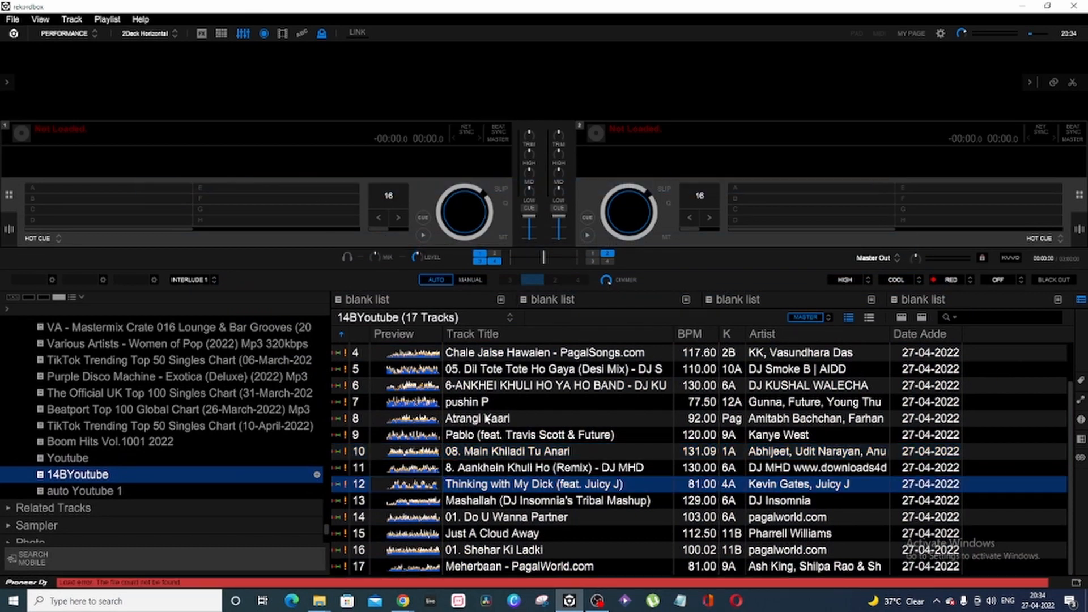
Relocate all 14BYoutube tracks using the 02. Dil Keh Raha Hai mp3 in dj indiana's 14BYoutube folder, letting rekordbox find the other missing files there.
left_click(501, 435)
key("ctrl+a")
right_click(501, 434)
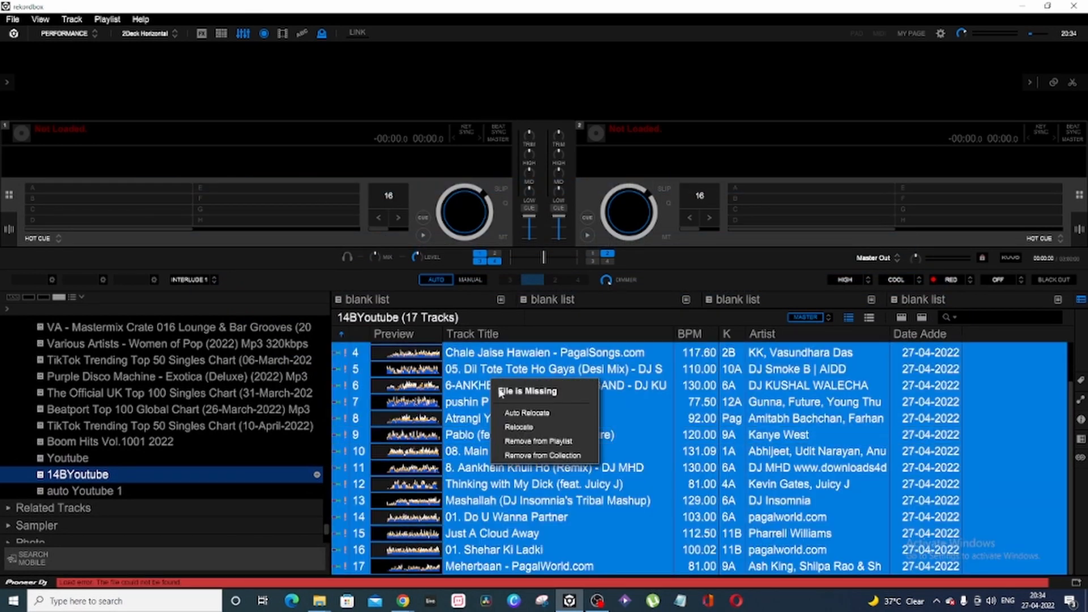
left_click(511, 435)
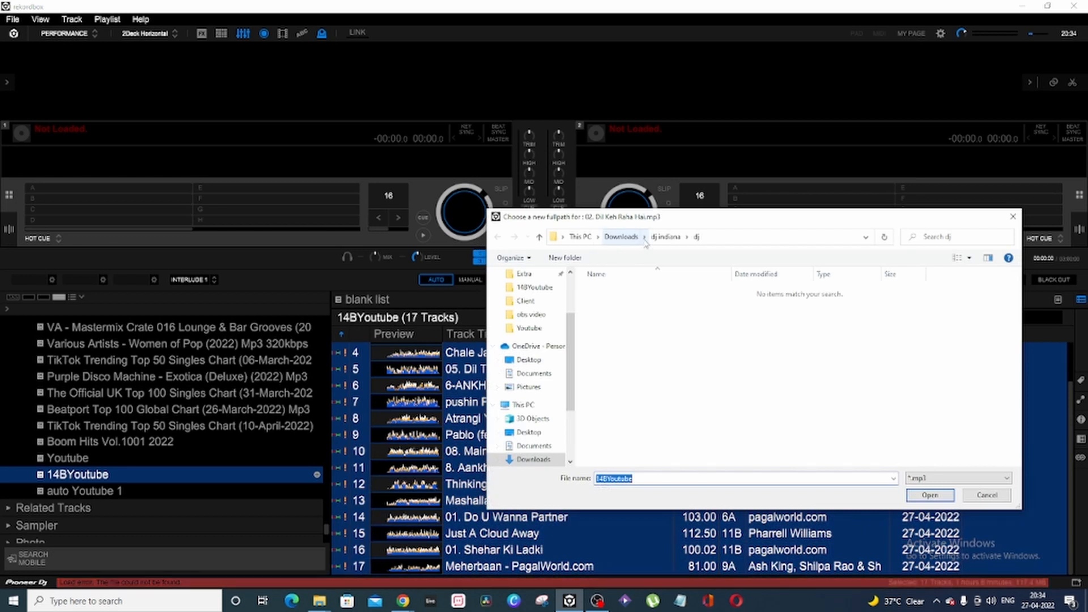
double_click(624, 290)
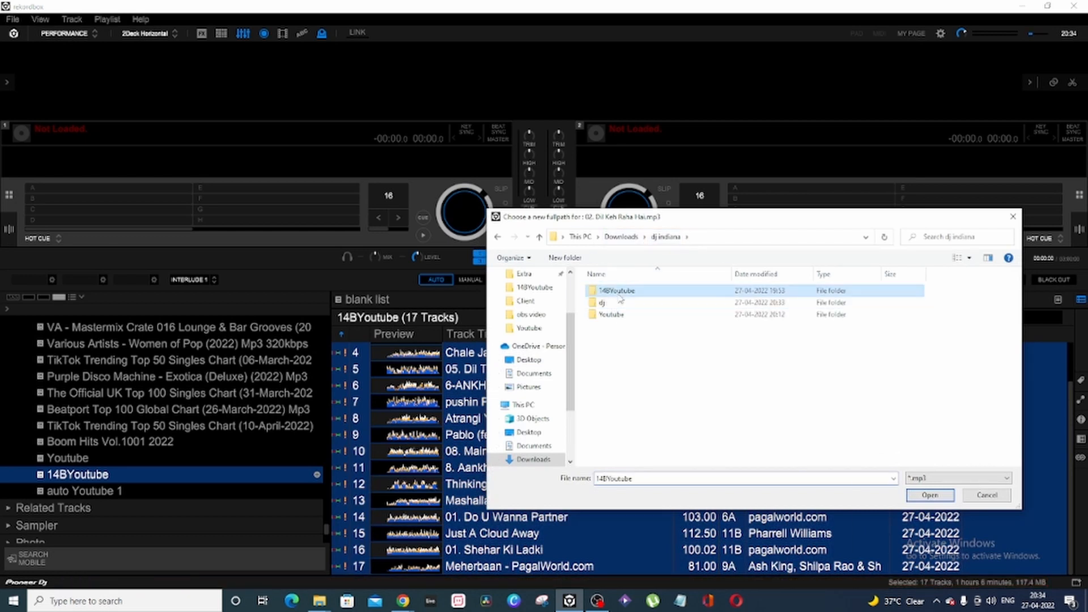
left_click(629, 339)
left_click(927, 496)
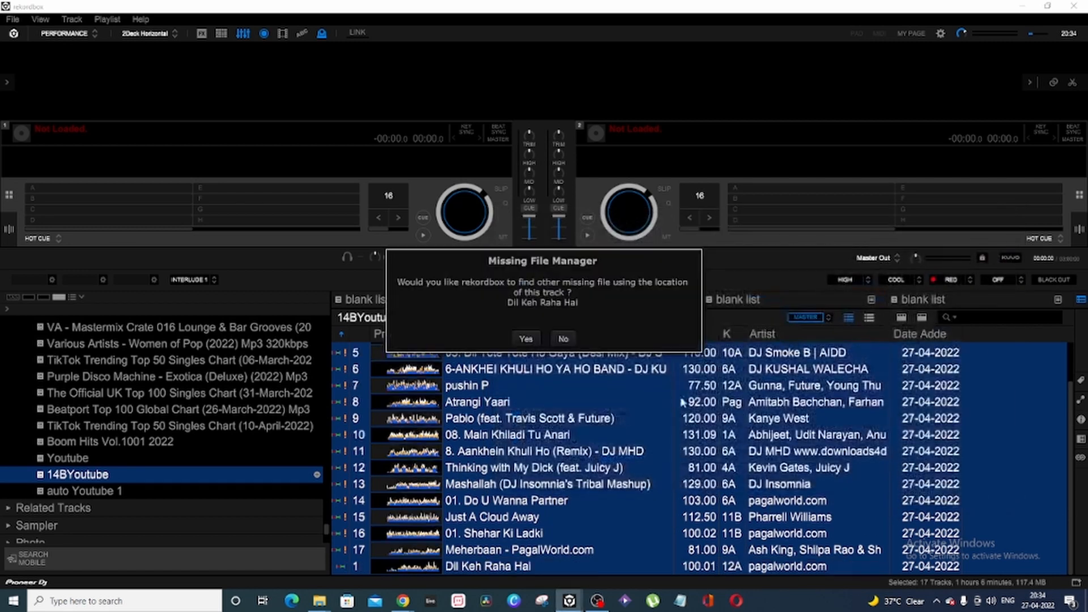
left_click(530, 338)
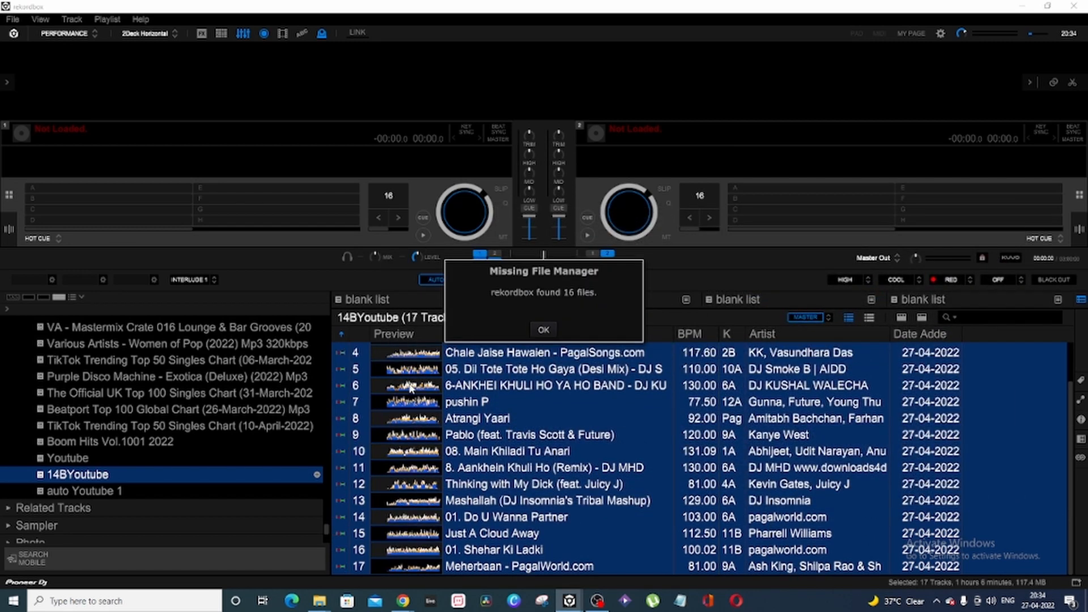
left_click(543, 330)
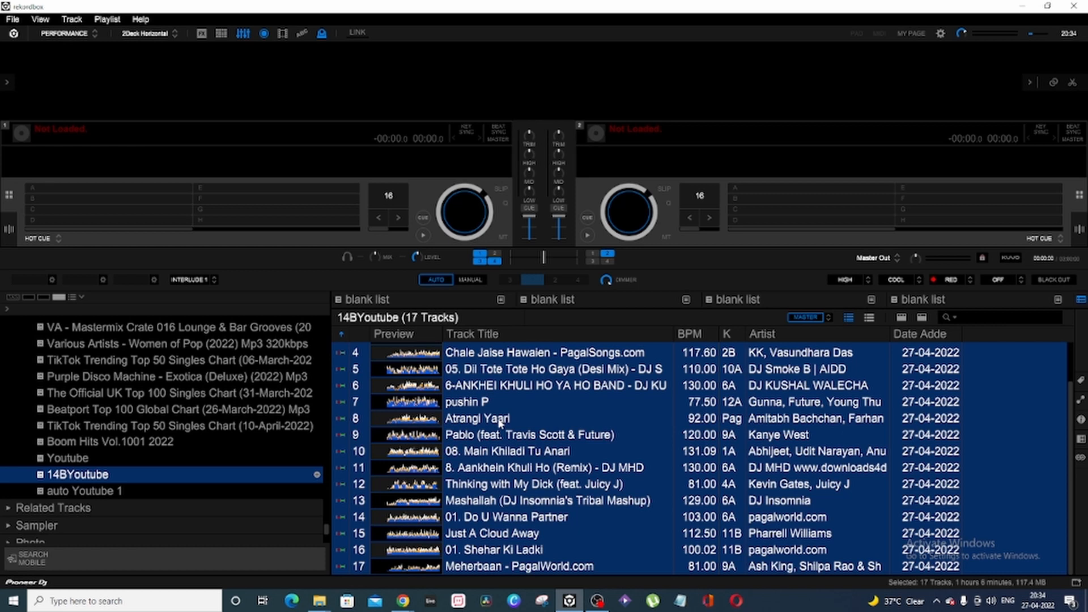
right_click(161, 476)
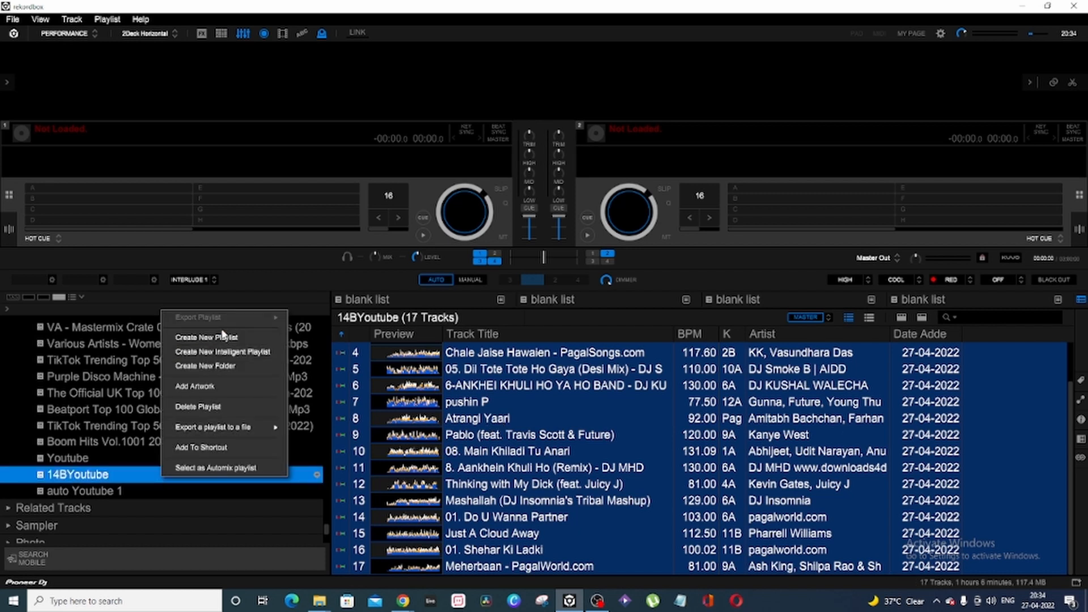
left_click(548, 485)
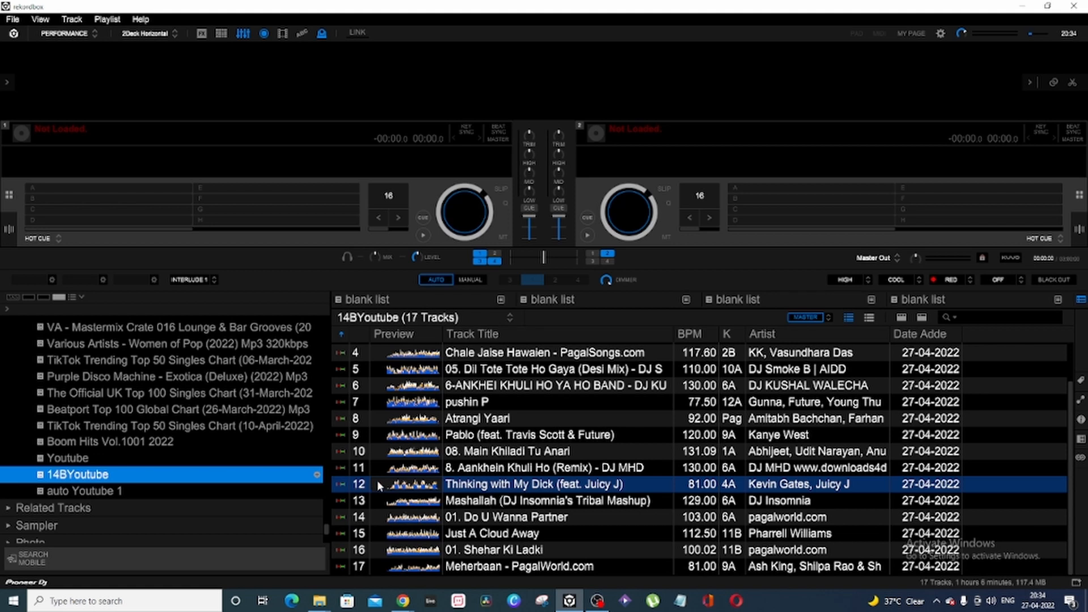
left_click(466, 454)
right_click(490, 423)
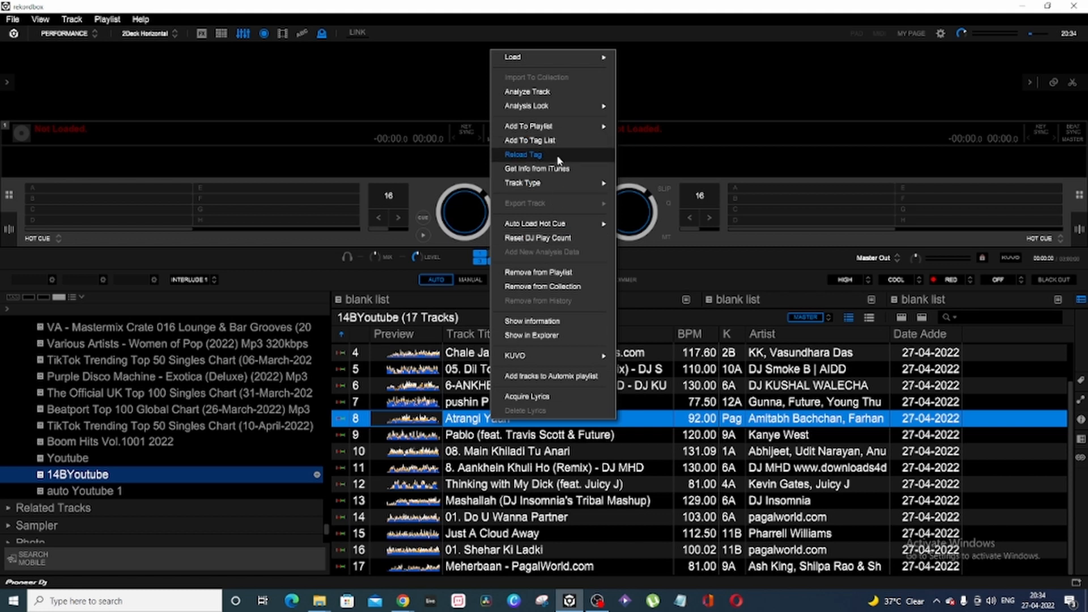
left_click(475, 515)
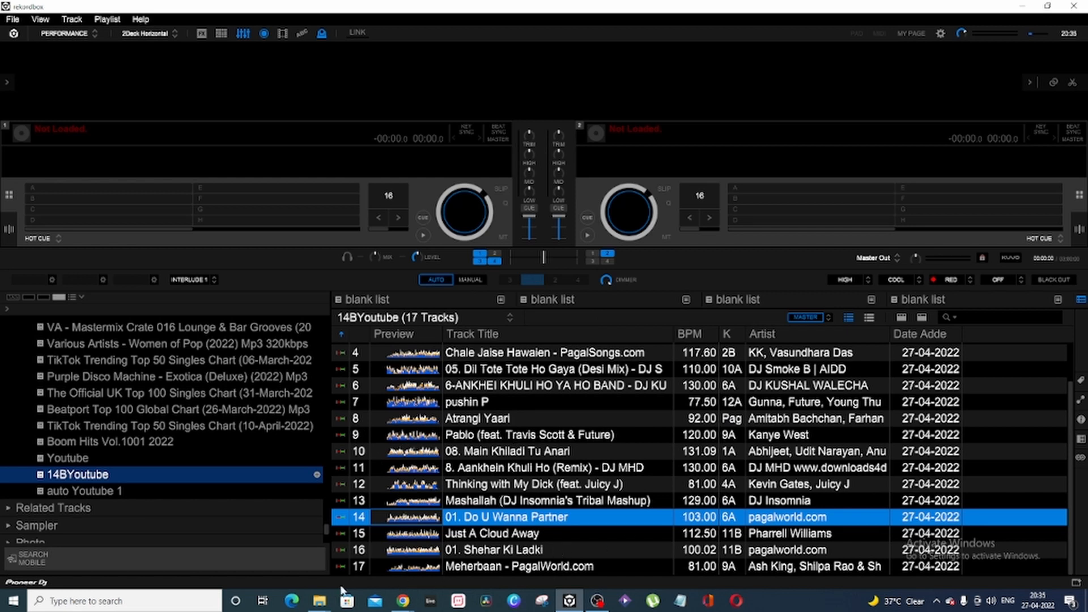
In File Explorer, open the 14BYoutube folder in dj indiana and examine the number prefix in the 01. Do U Wanna Partner file name.
left_click(320, 600)
left_click(285, 554)
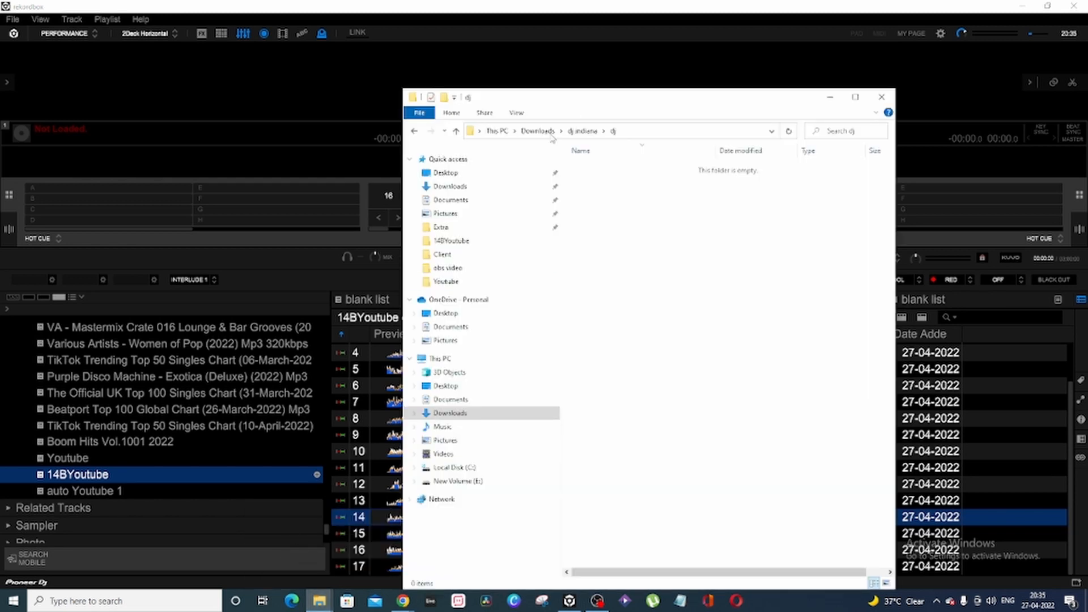
left_click(582, 131)
double_click(603, 167)
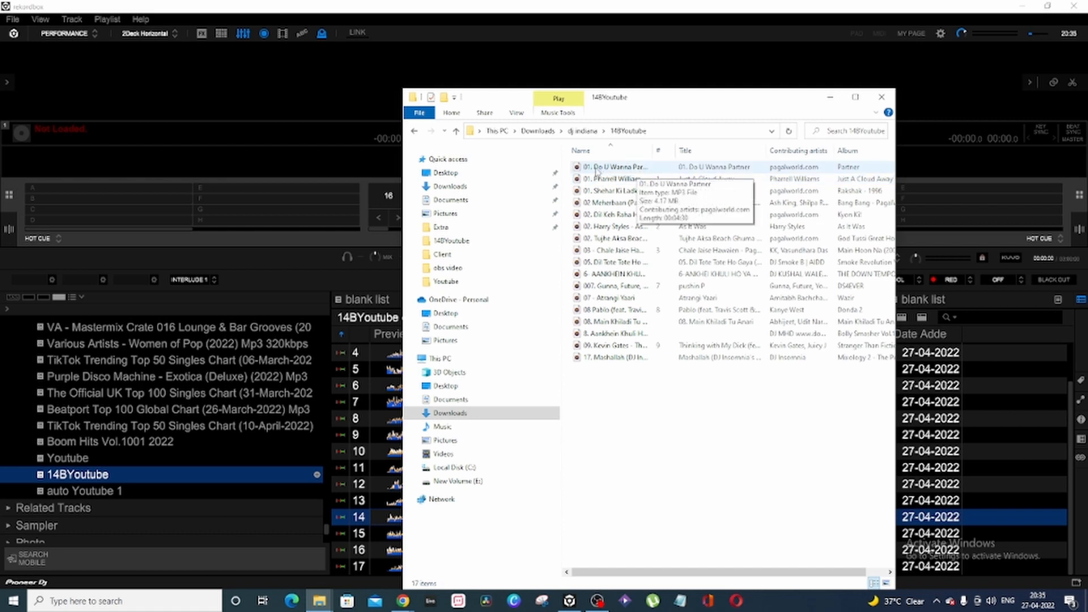
left_click(597, 168)
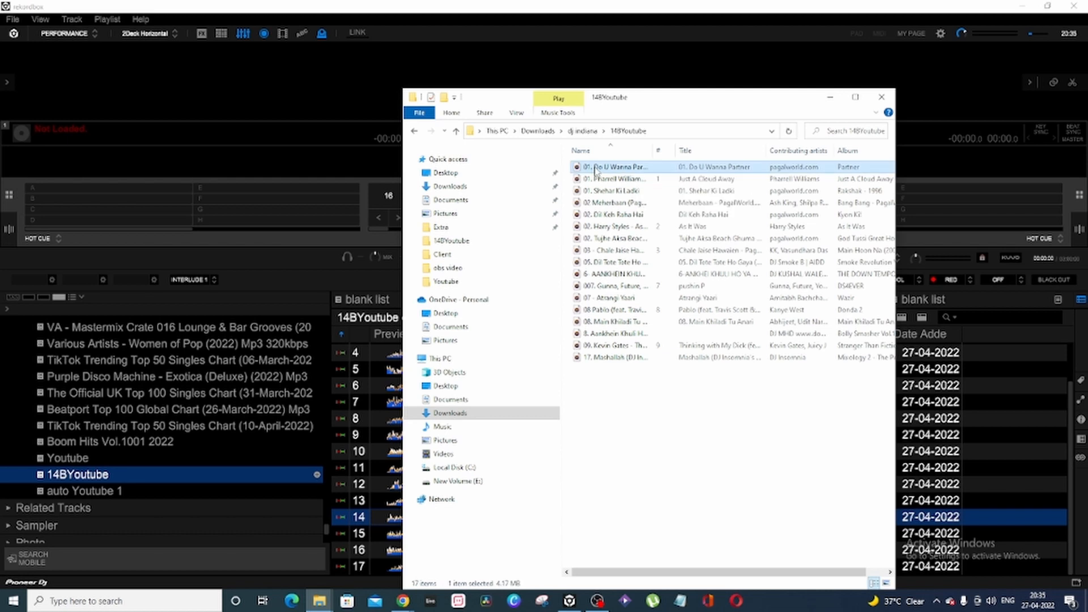
left_click(595, 168)
left_click_drag(595, 167, 580, 167)
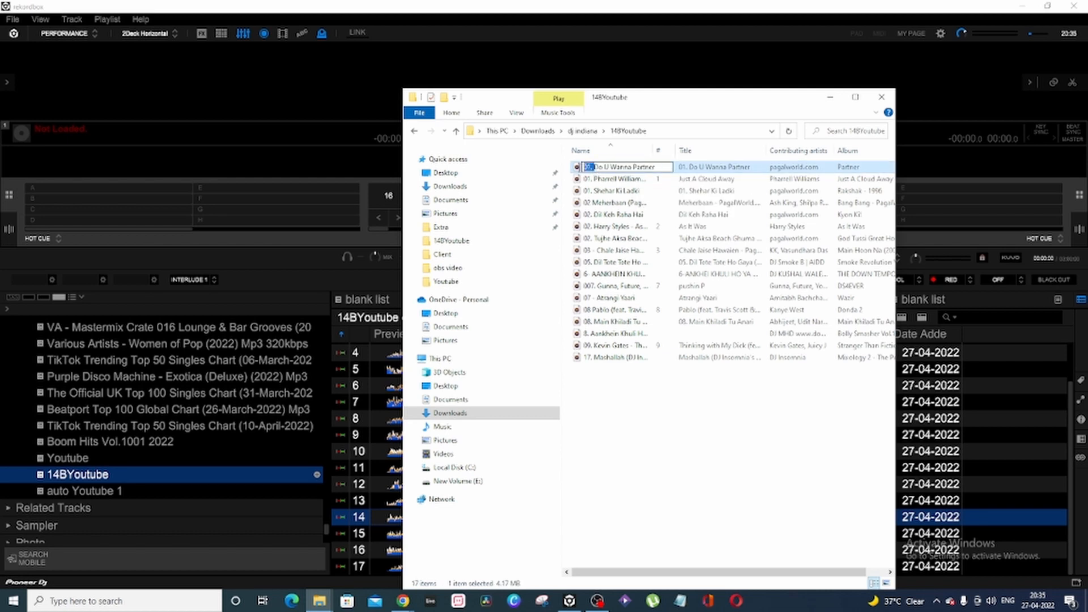
left_click(633, 181)
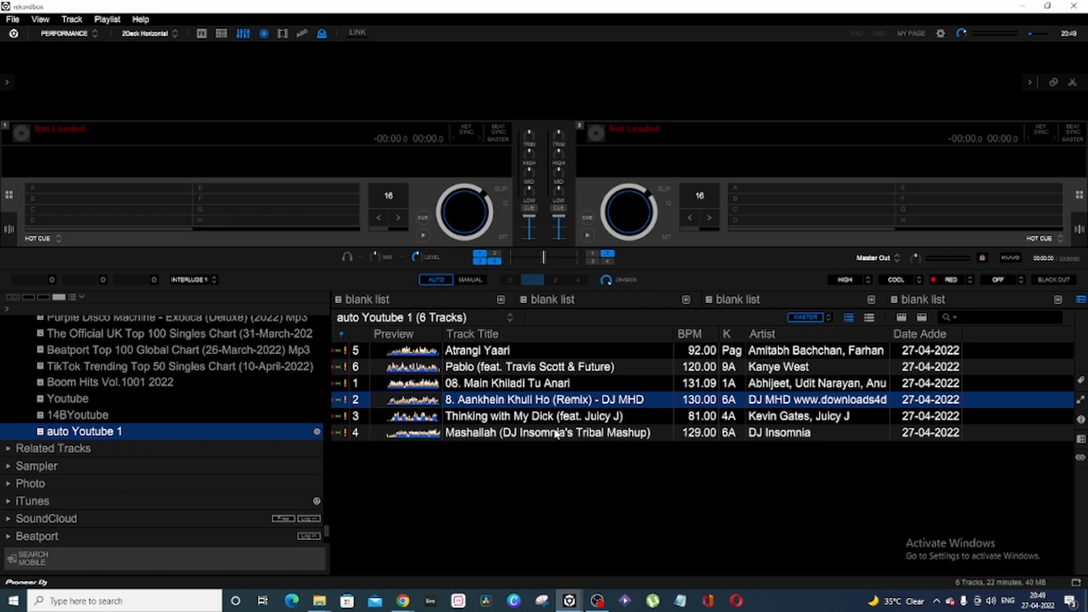
In rekordbox, view the missing-file options for all tracks in the auto Youtube 1 playlist.
left_click(507, 418)
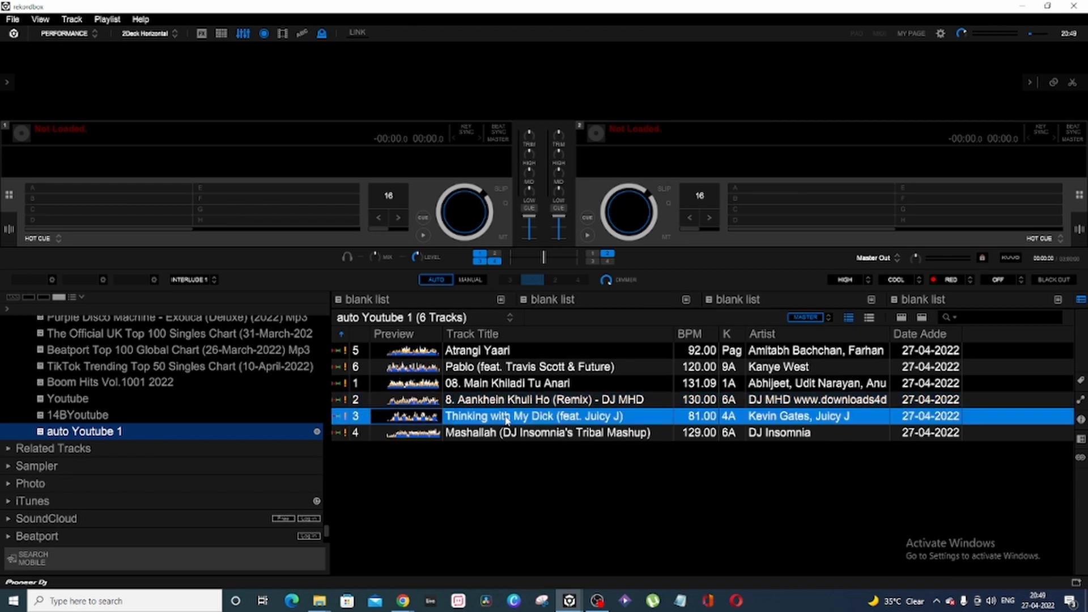
key("ctrl+a")
right_click(508, 373)
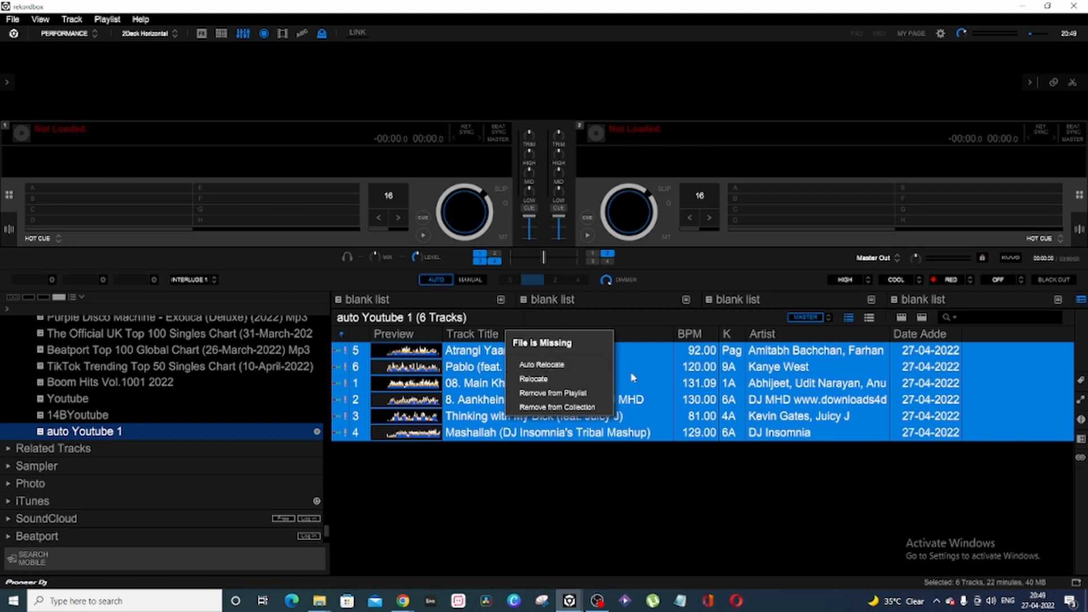
left_click(665, 385)
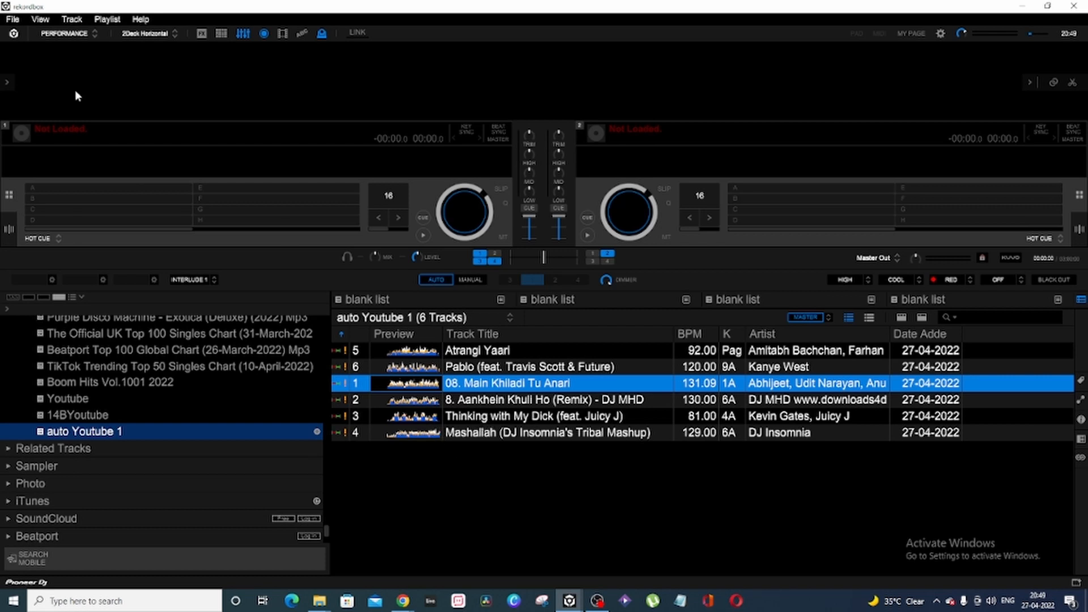
Display all missing files and examine the listed tracks' titles, artists and locations in the Missing File Manager.
scroll(272, 425, "up", 2)
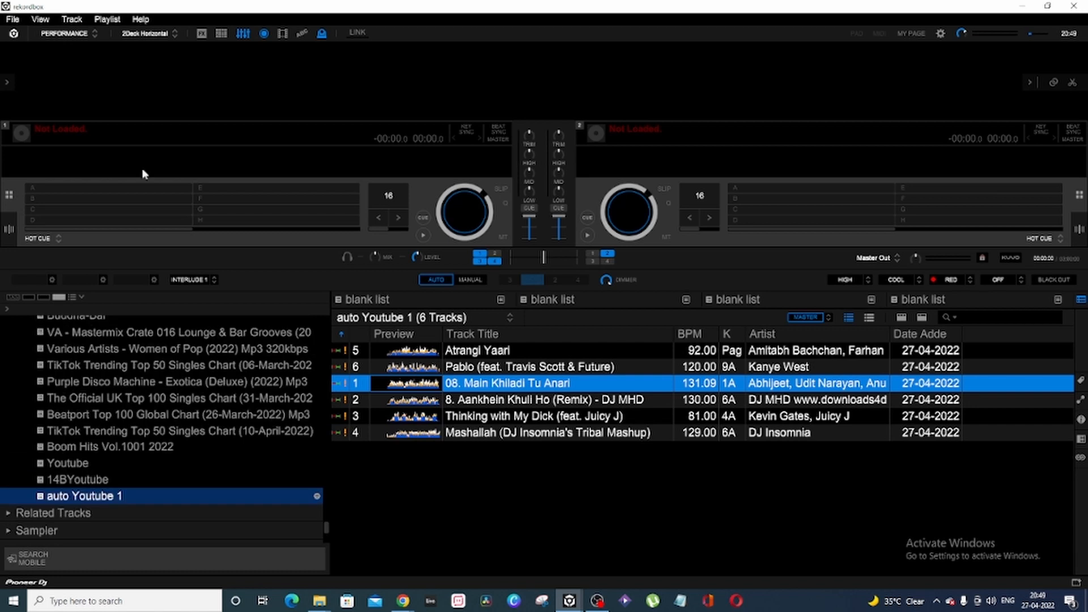
left_click(12, 19)
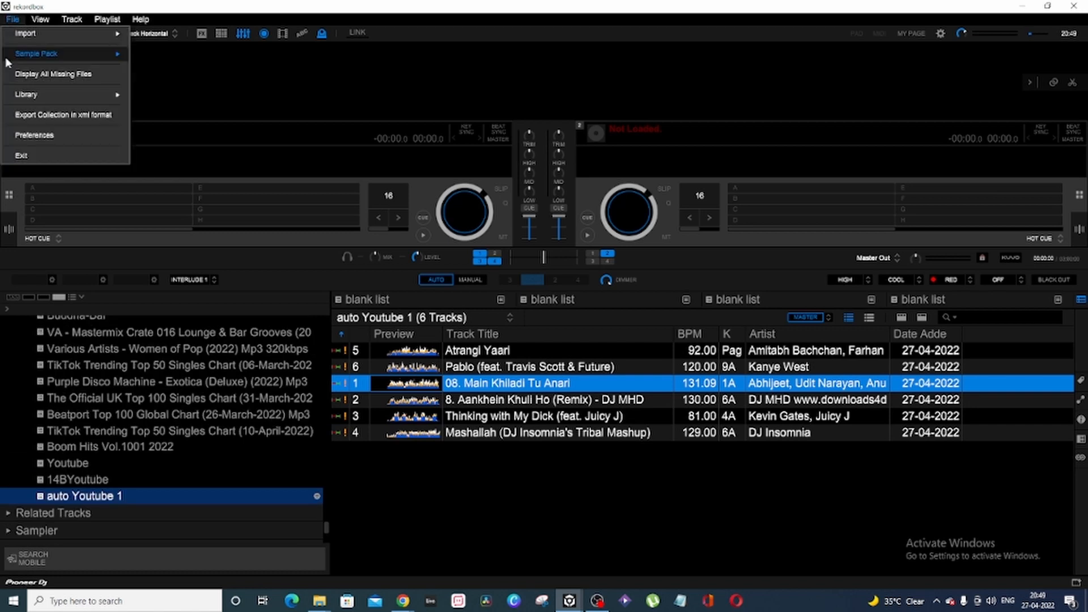
left_click(32, 77)
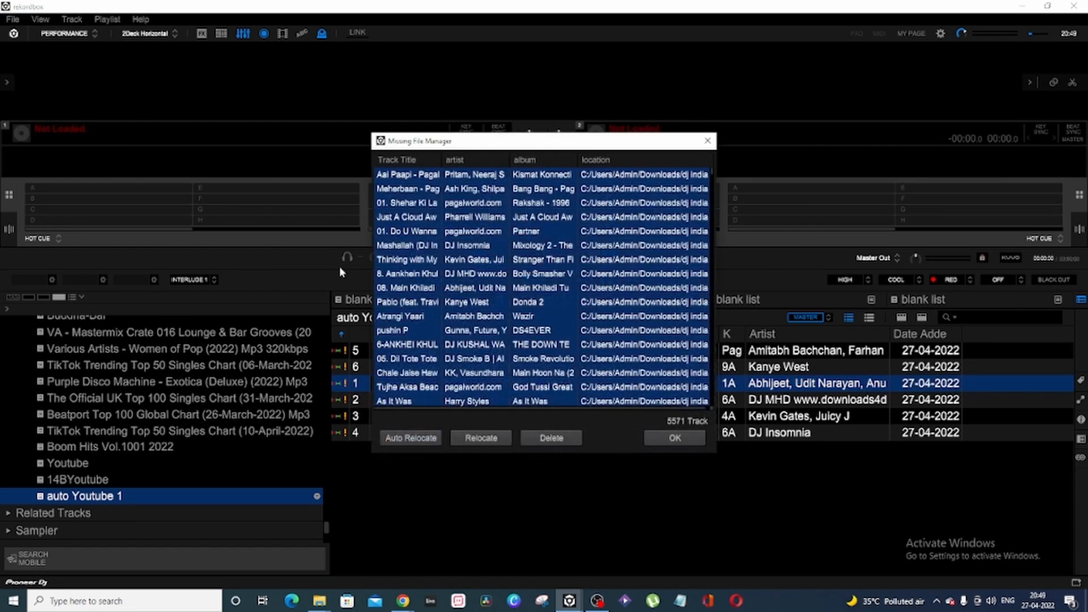
scroll(674, 226, "down", 6)
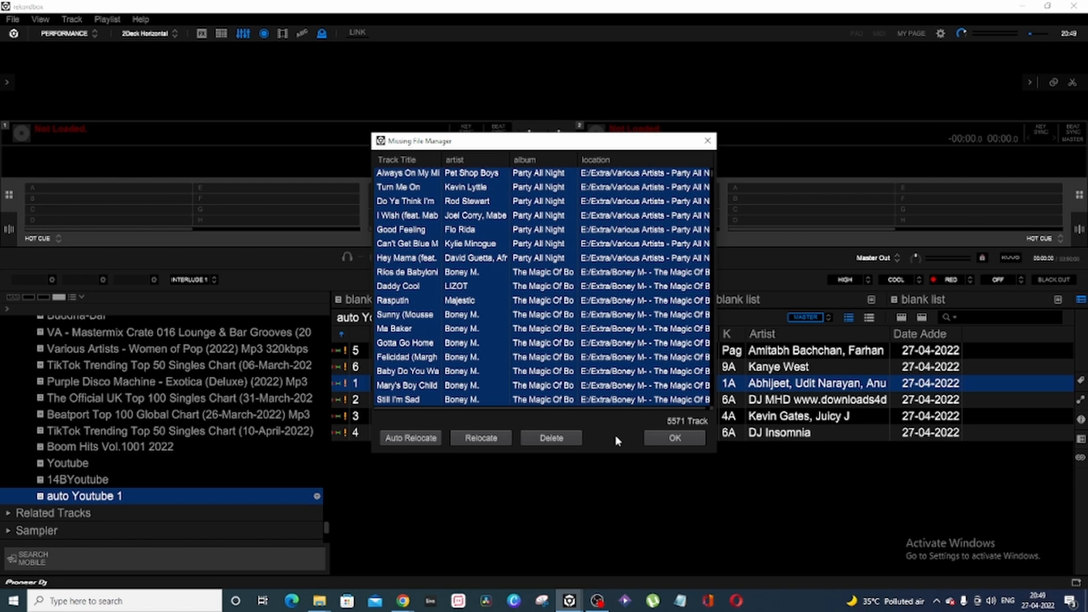
left_click(678, 438)
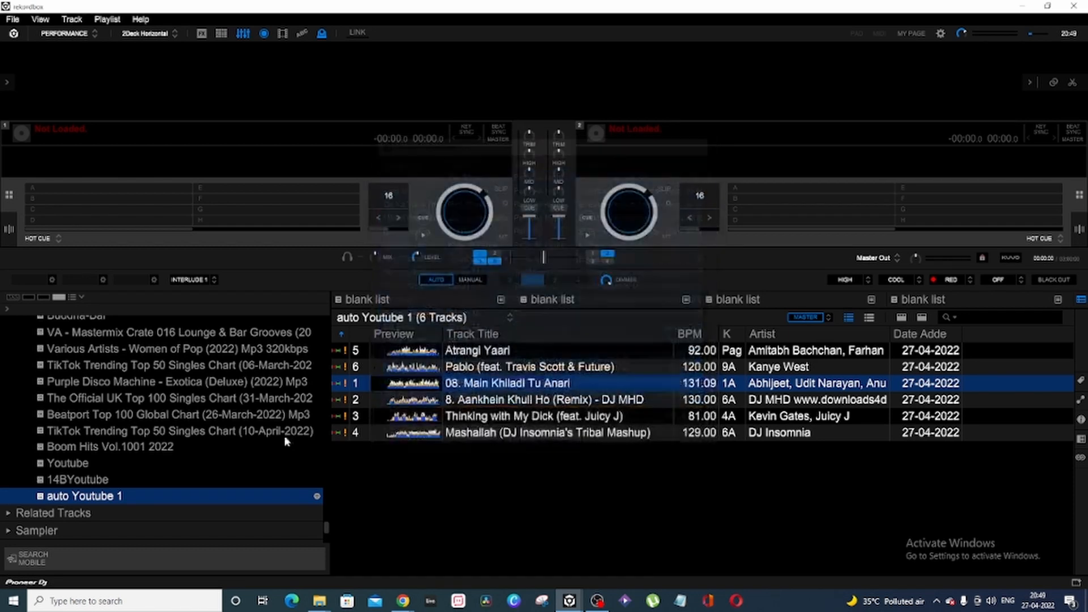
Try to relocate the Collection's missing Oh Ho Ho Ho track to the 145.Sukhbir Oh Ho Ho Ho file, searching for "oh ho ho ho".
scroll(221, 377, "up", 5)
left_click_drag(326, 517, 311, 314)
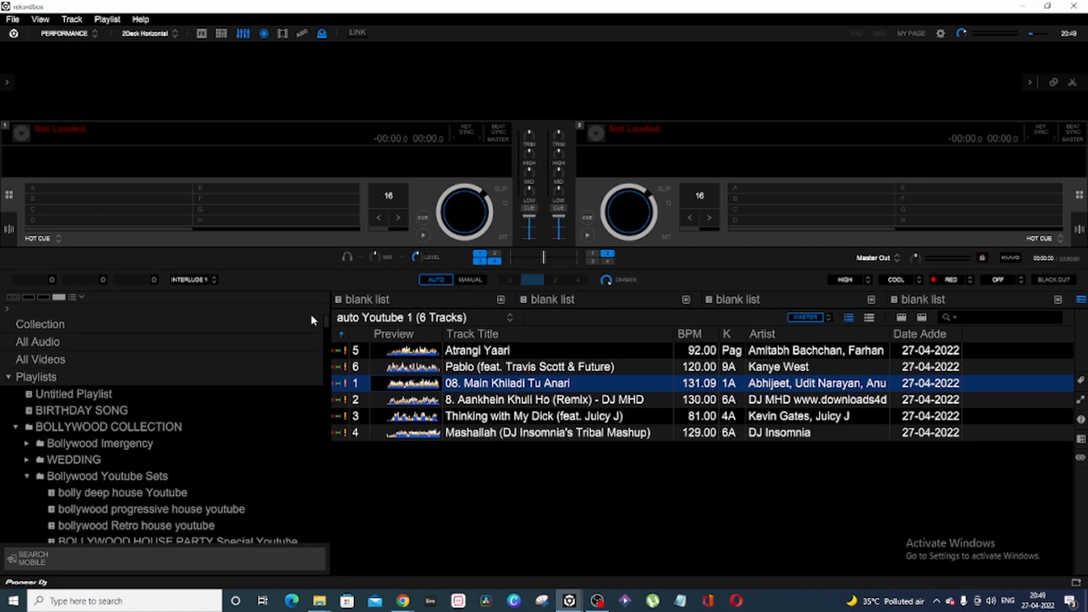
left_click(112, 324)
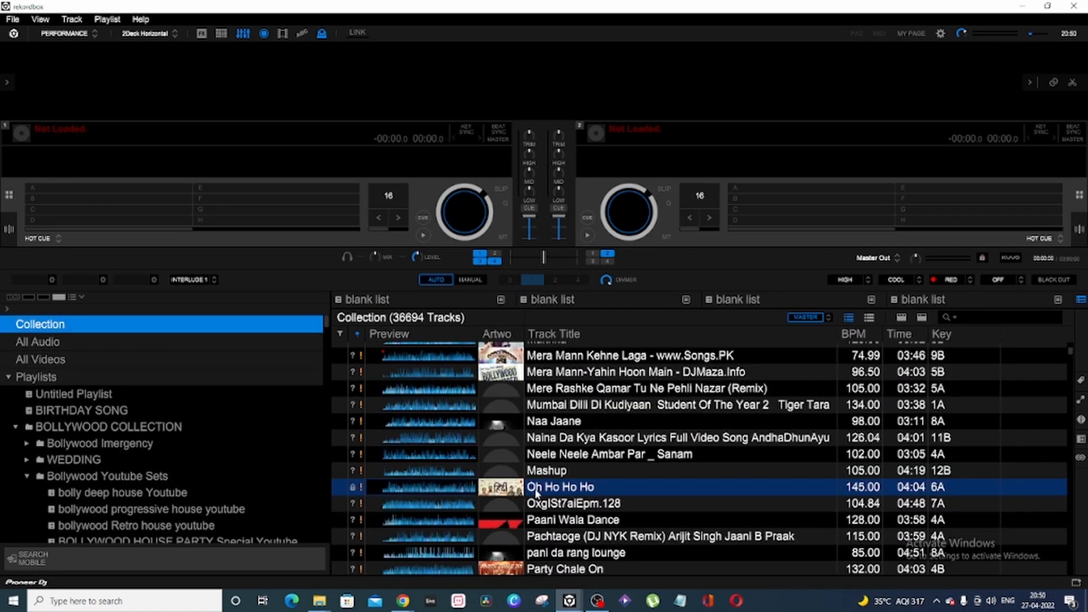
right_click(560, 489)
left_click(497, 468)
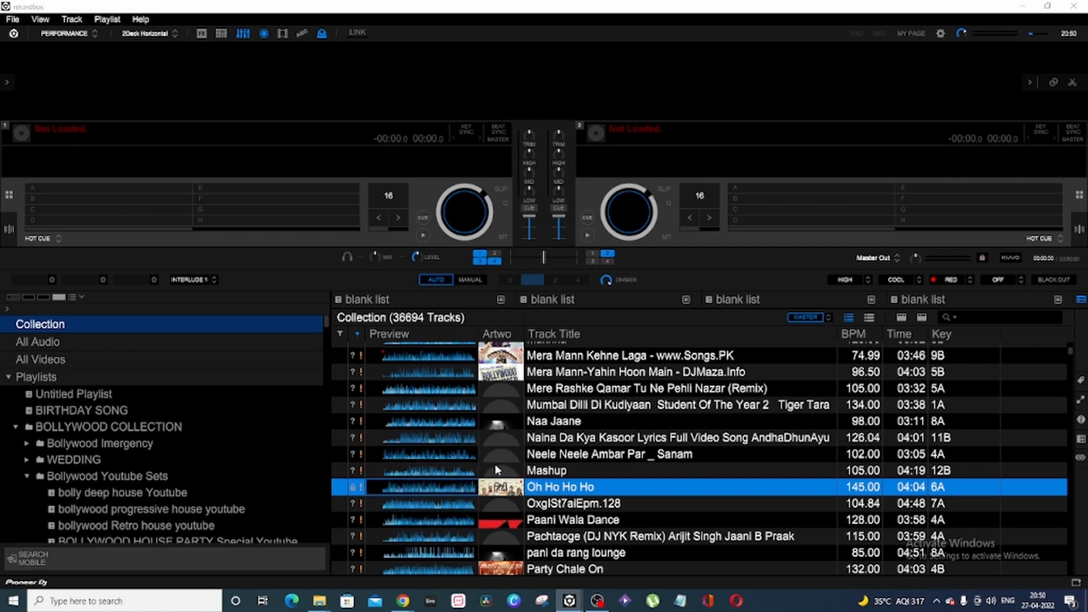
left_click(984, 150)
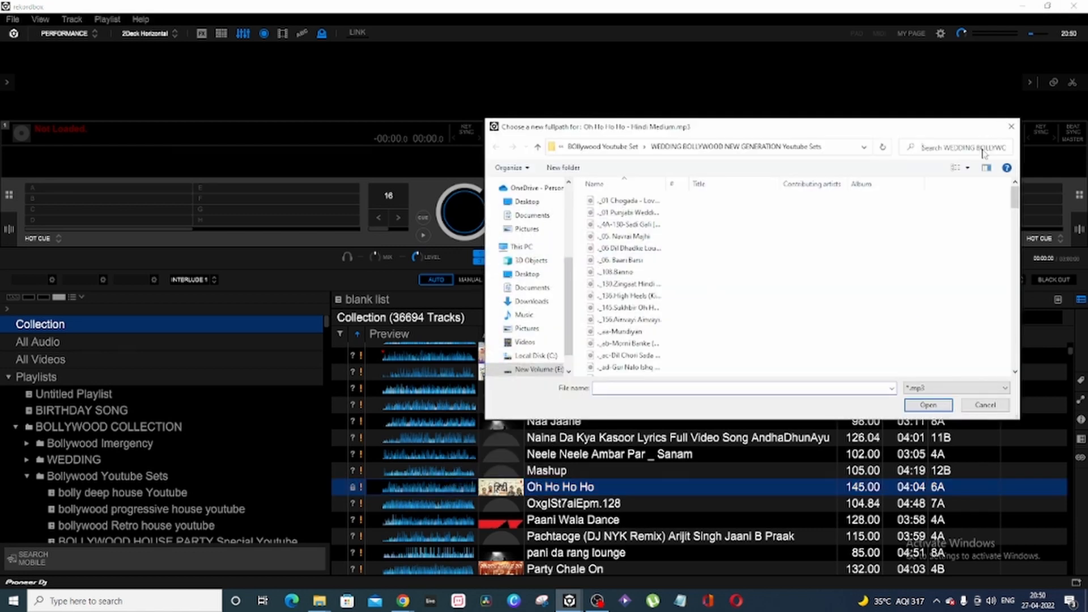
type("oh ho")
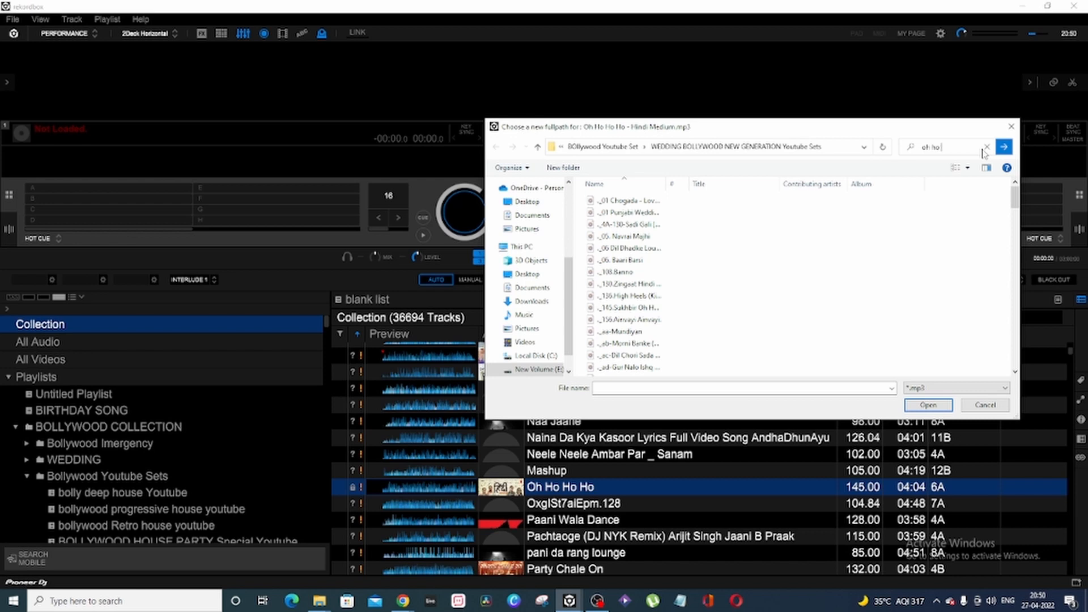
type(" ho ho")
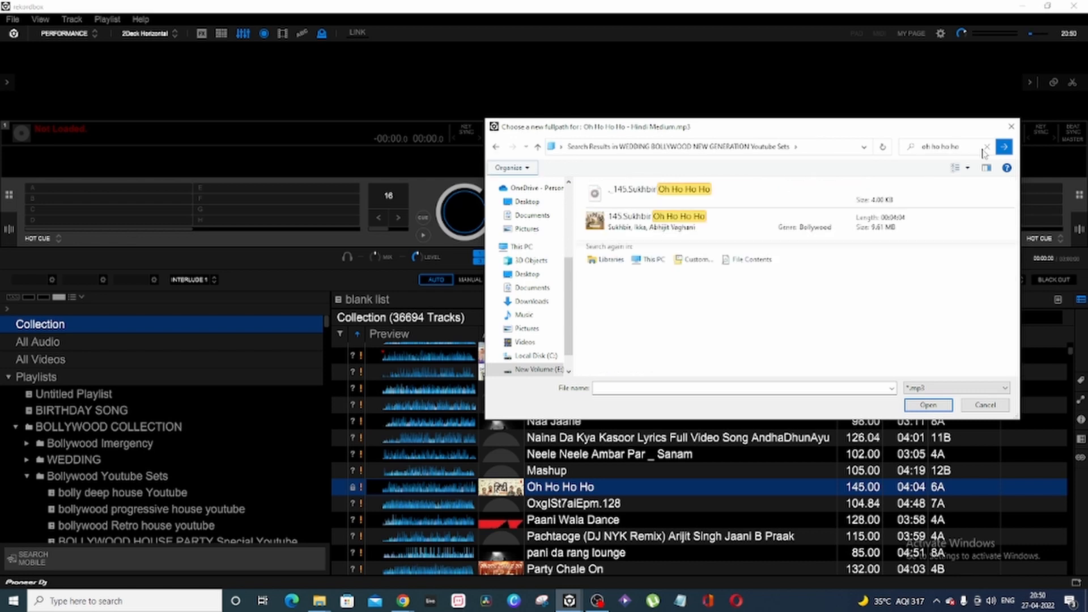
left_click(674, 218)
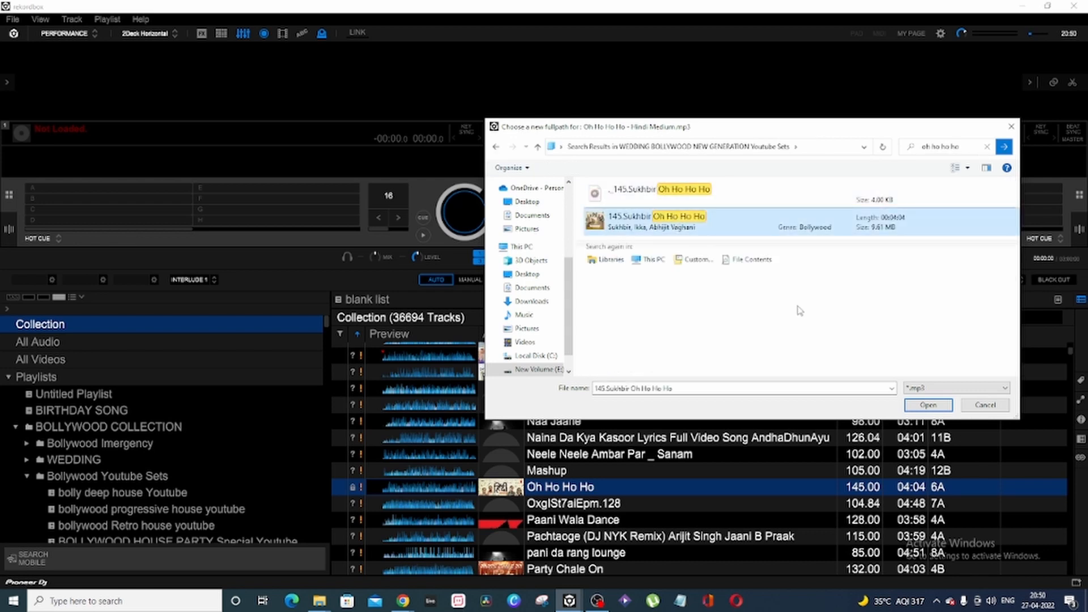
left_click(929, 406)
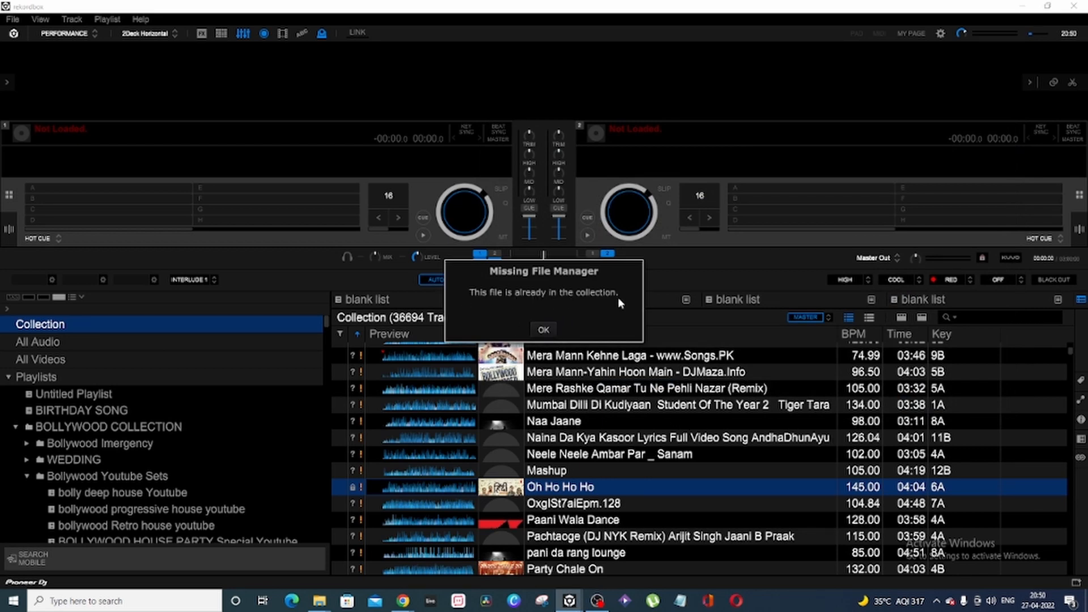
left_click(543, 332)
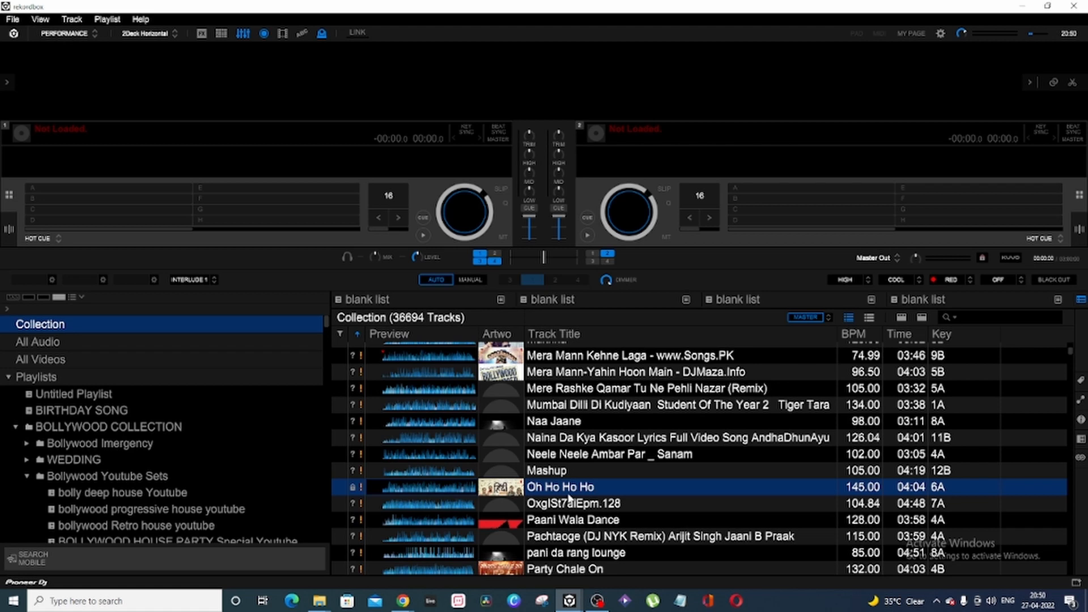
Check the Oh Ho Ho Ho entry in the WEDDING NEW GENERATION Youtube Sets playlist, and return to the Collection.
scroll(149, 466, "down", 3)
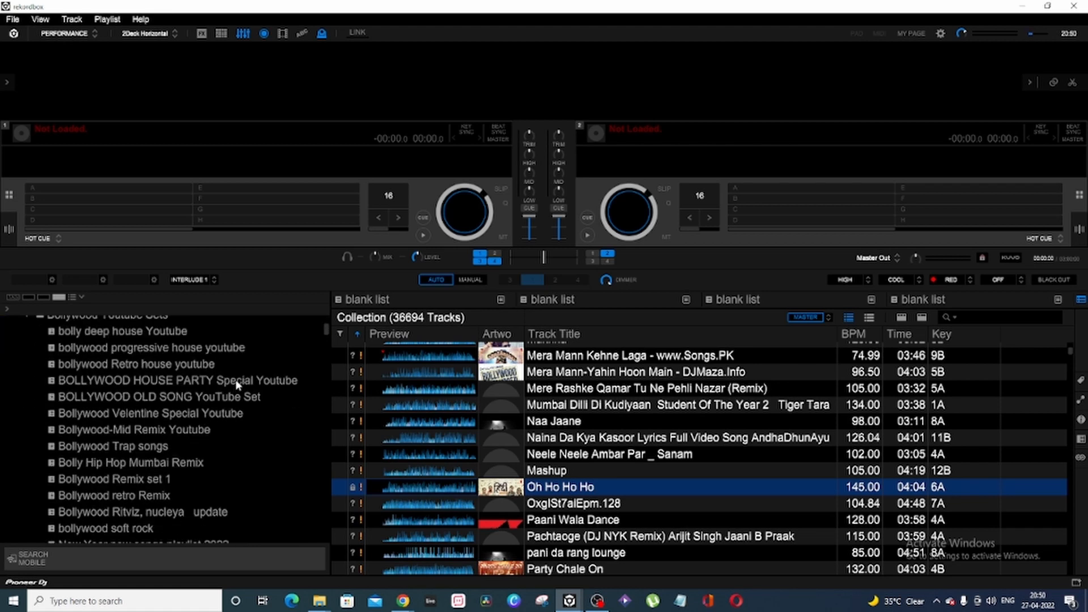
scroll(232, 397, "down", 3)
left_click(283, 467)
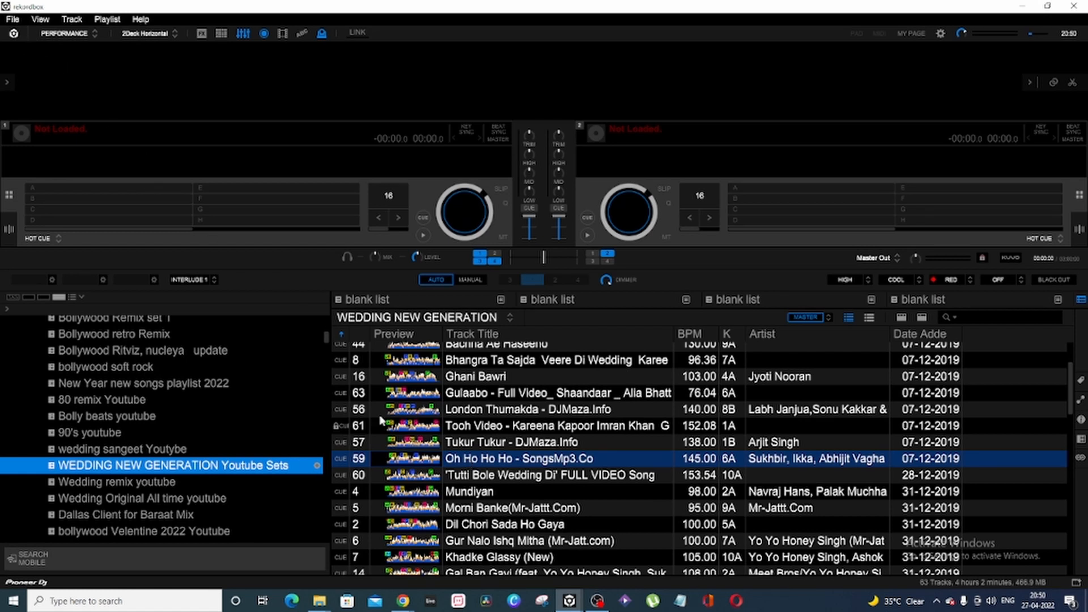
scroll(229, 386, "up", 10)
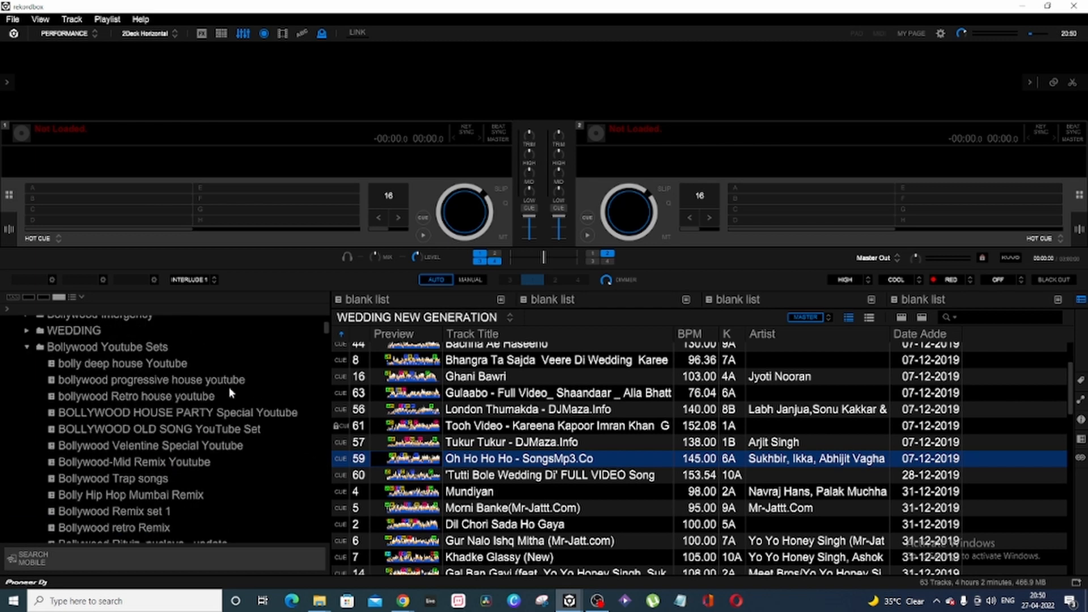
left_click(112, 325)
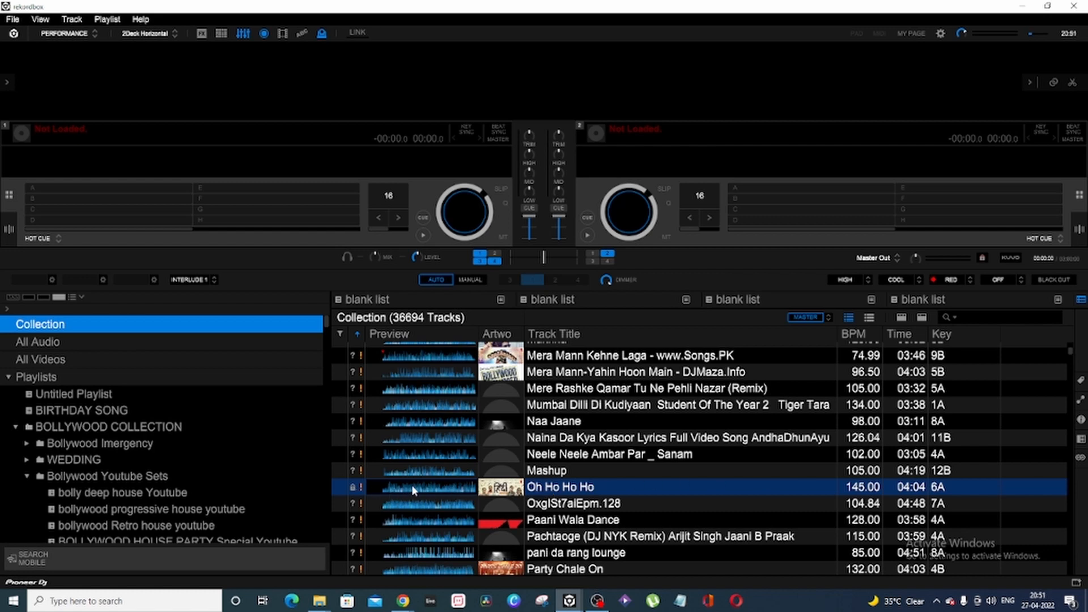
Compare the BOLLYWOOD HOUSE PARTY Special Youtube and WEDDING NEW GENERATION Youtube Sets playlists with the Collection's missing-file marks.
scroll(184, 466, "down", 3)
left_click(270, 383)
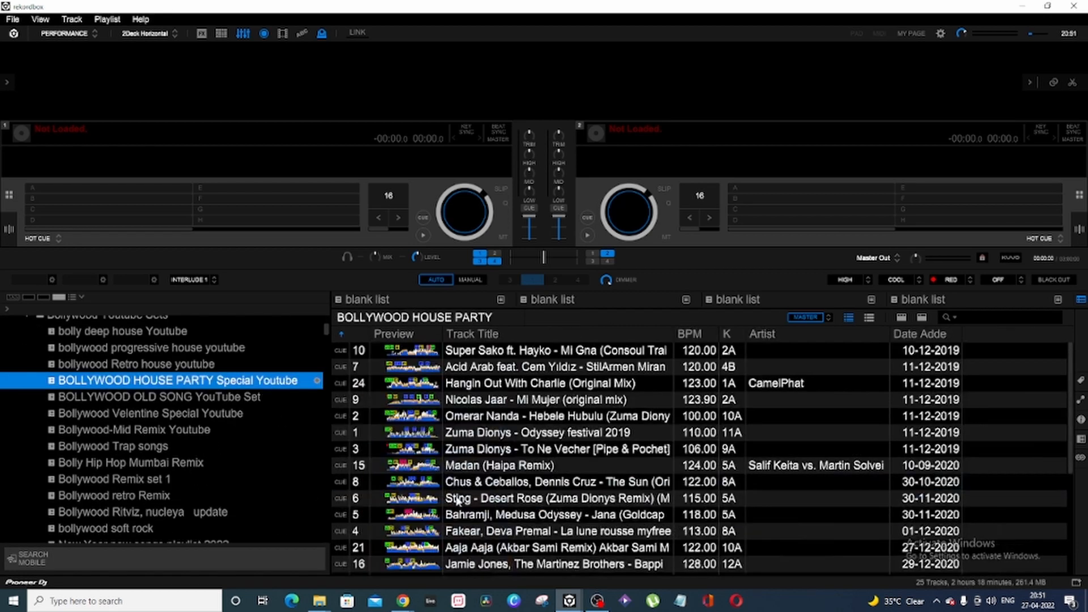
scroll(196, 482, "down", 3)
left_click(207, 465)
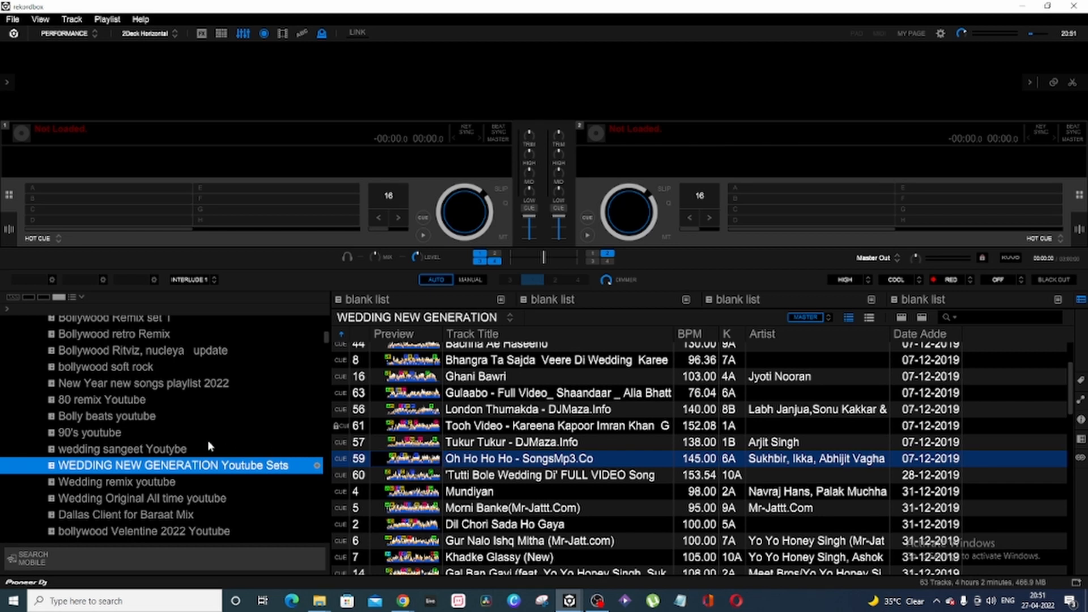
scroll(182, 444, "up", 10)
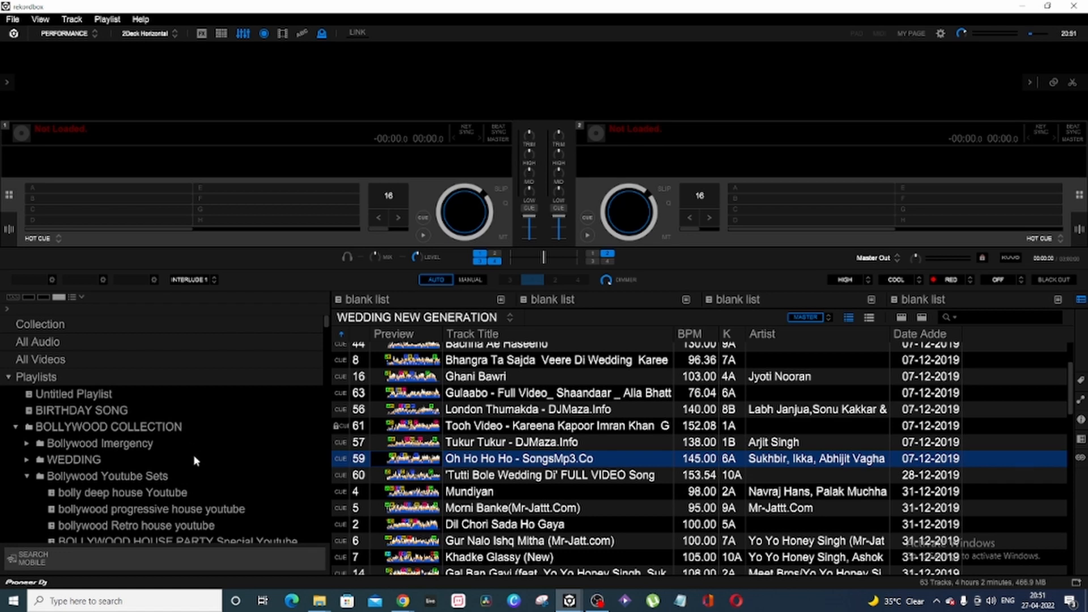
left_click(182, 329)
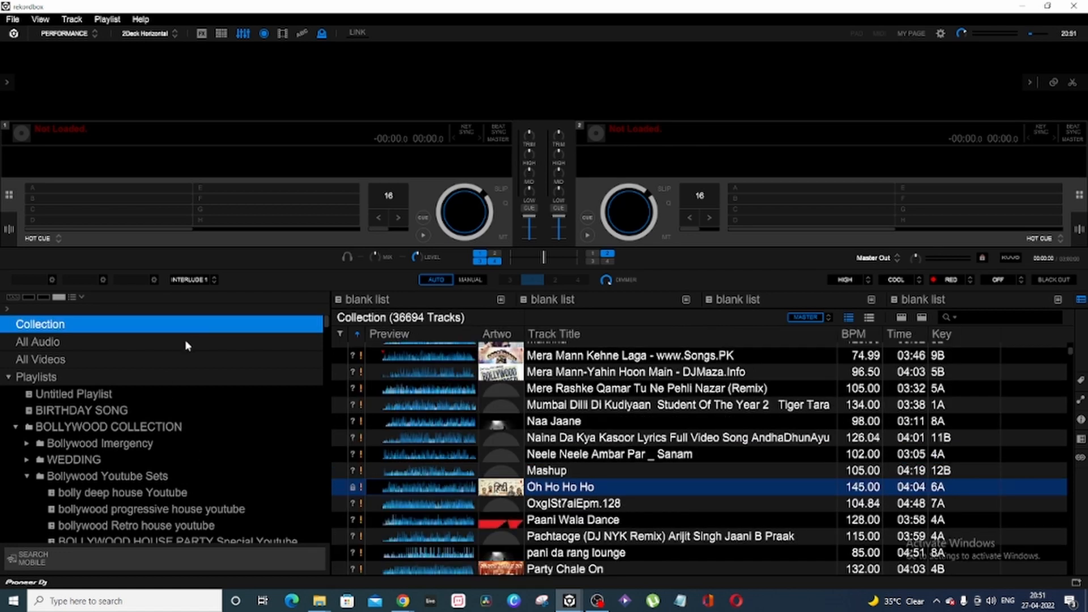
Add E:/DJ INDIANA SONG/BOLLYWOOD SONGS/2020 PARTY BOLLYWOOD as a specified user folder for Auto Relocate searches in the preferences.
left_click(942, 34)
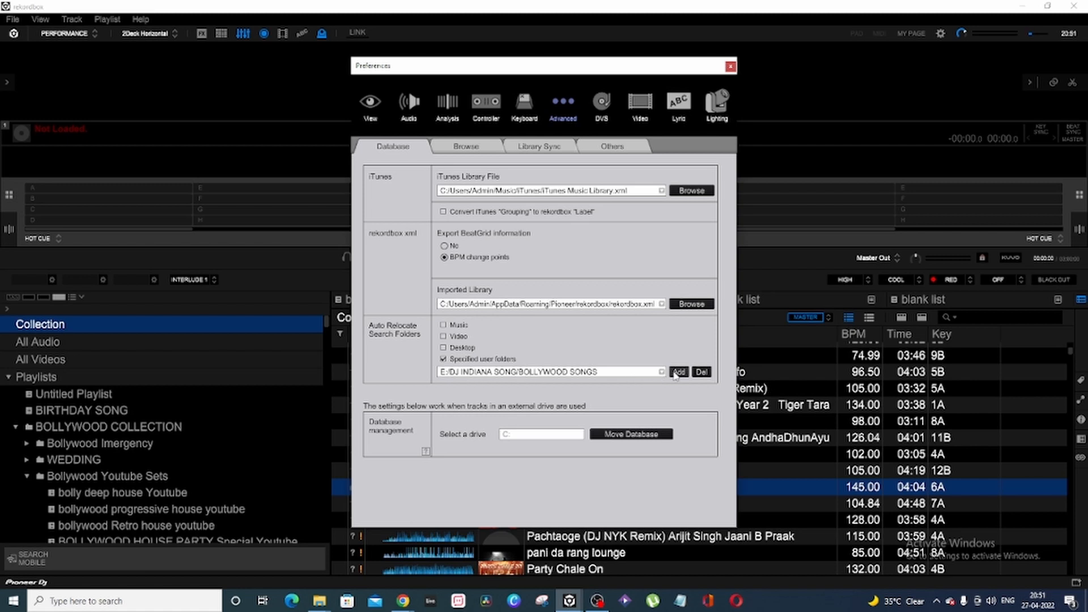
left_click(679, 372)
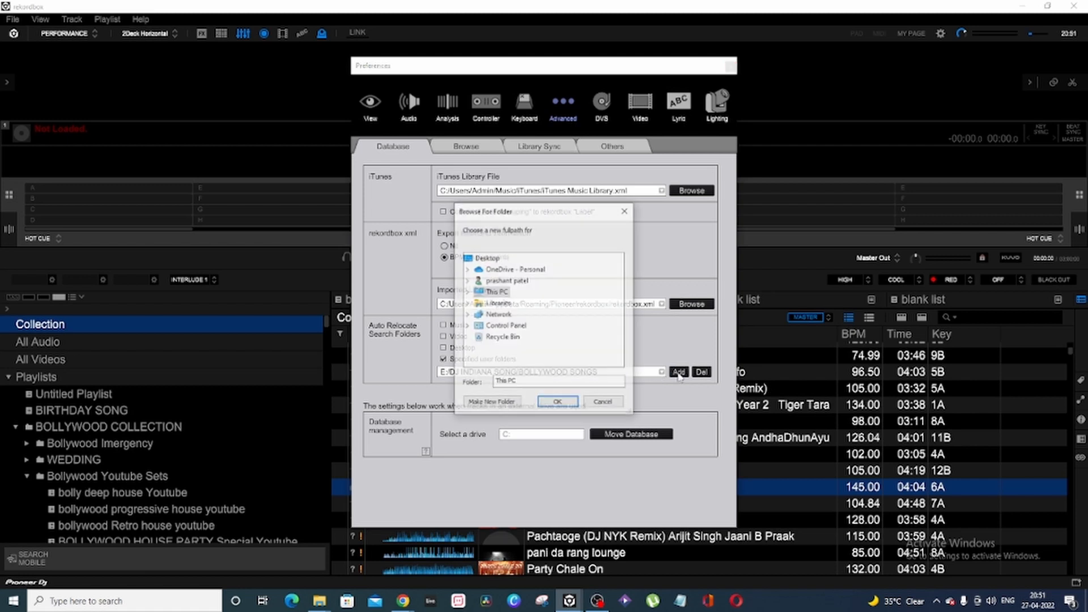
double_click(502, 295)
scroll(527, 309, "down", 2)
double_click(541, 318)
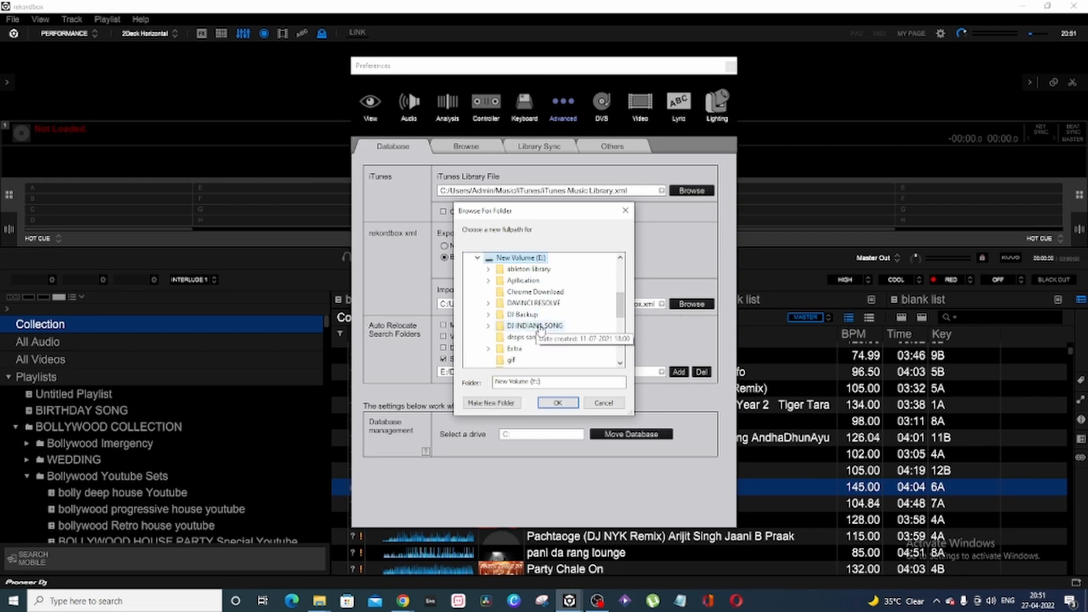
double_click(538, 327)
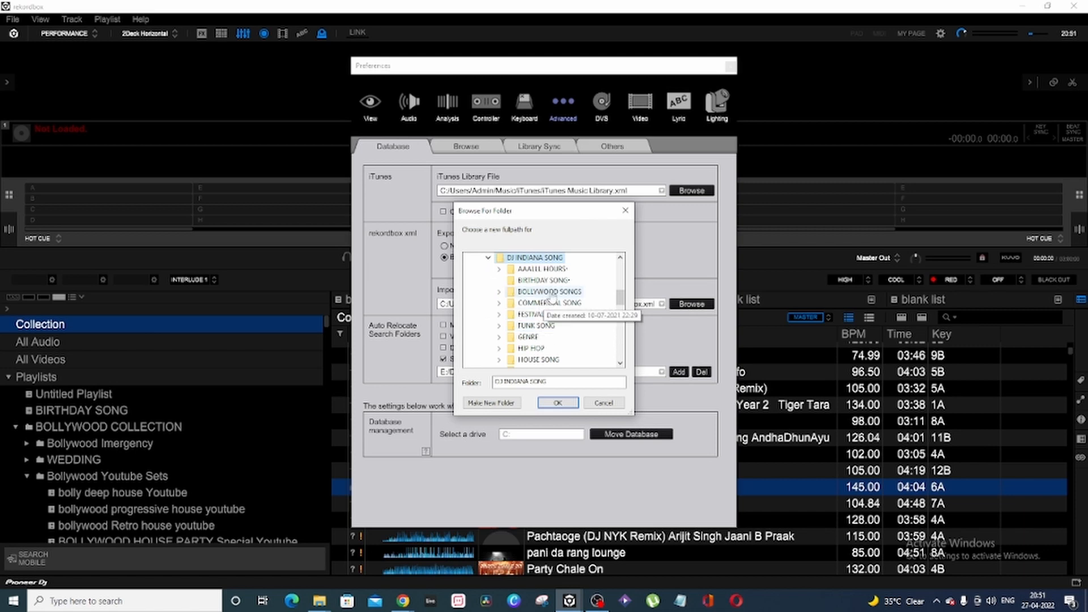
double_click(550, 292)
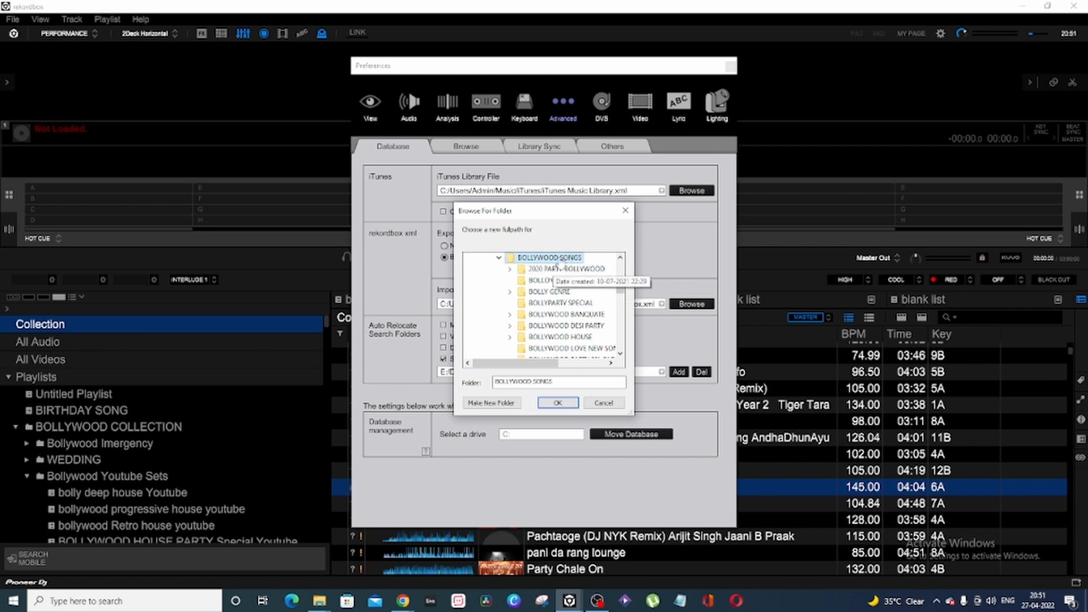
double_click(541, 270)
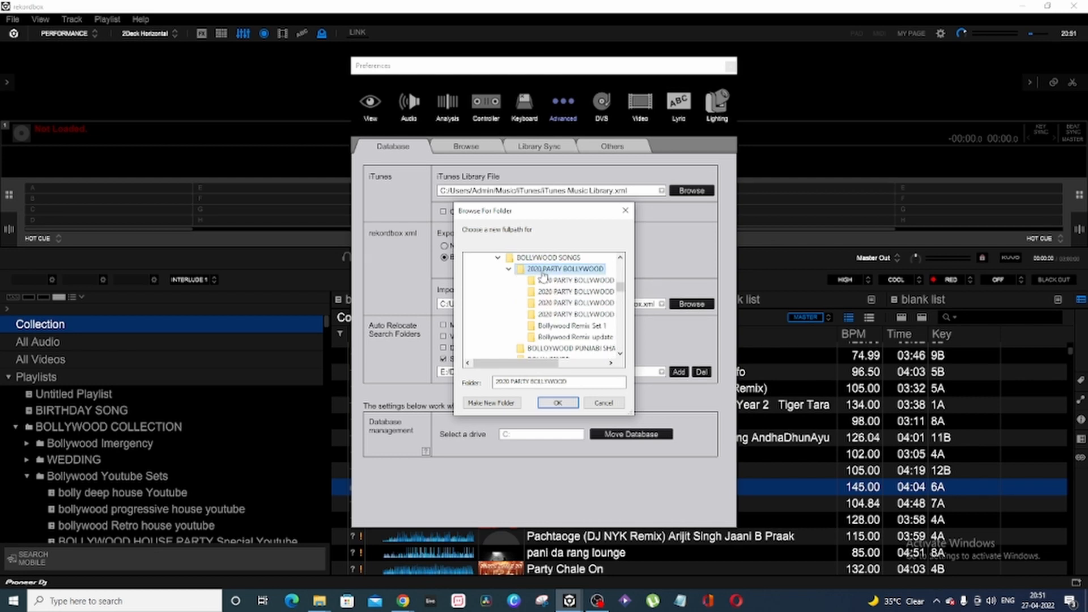
left_click(558, 402)
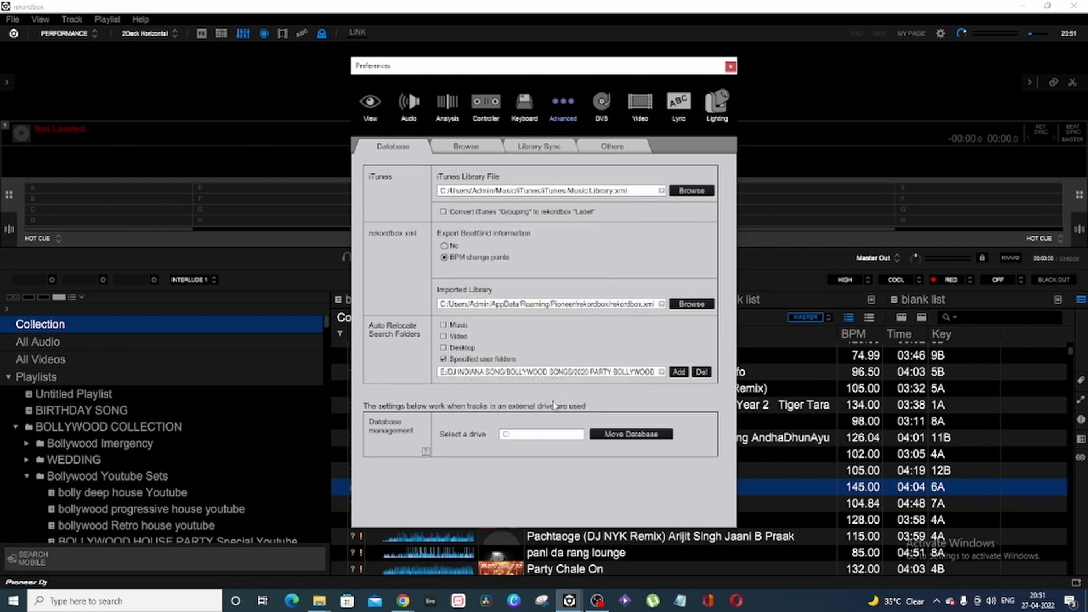
left_click(731, 66)
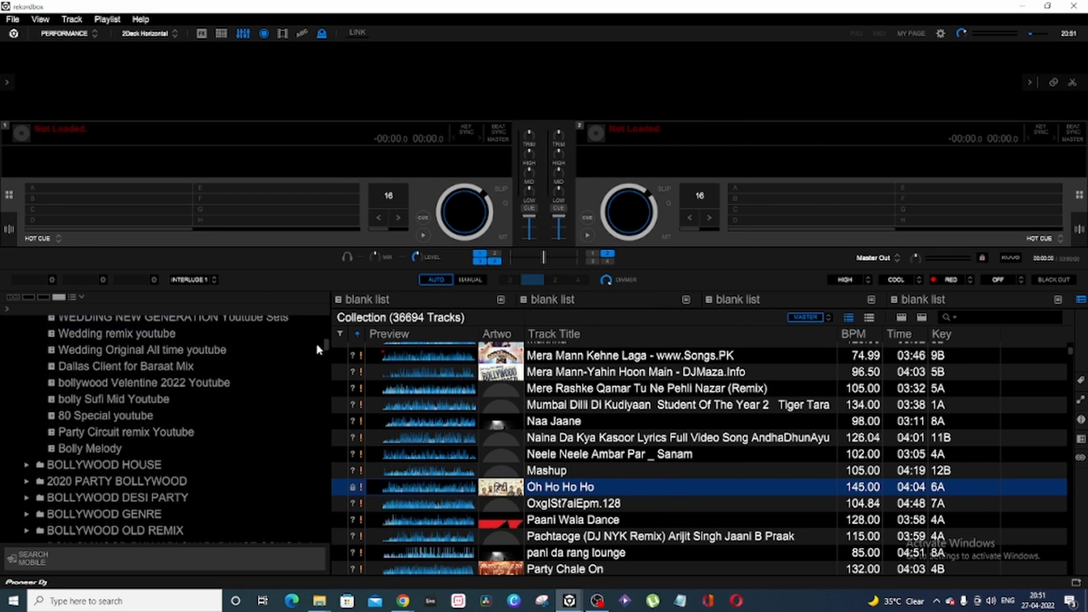
Open the auto Youtube 1 playlist and view the Auto Relocate option for all its missing tracks, without applying it.
left_click_drag(327, 346, 299, 536)
scroll(286, 514, "up", 3)
left_click(146, 437)
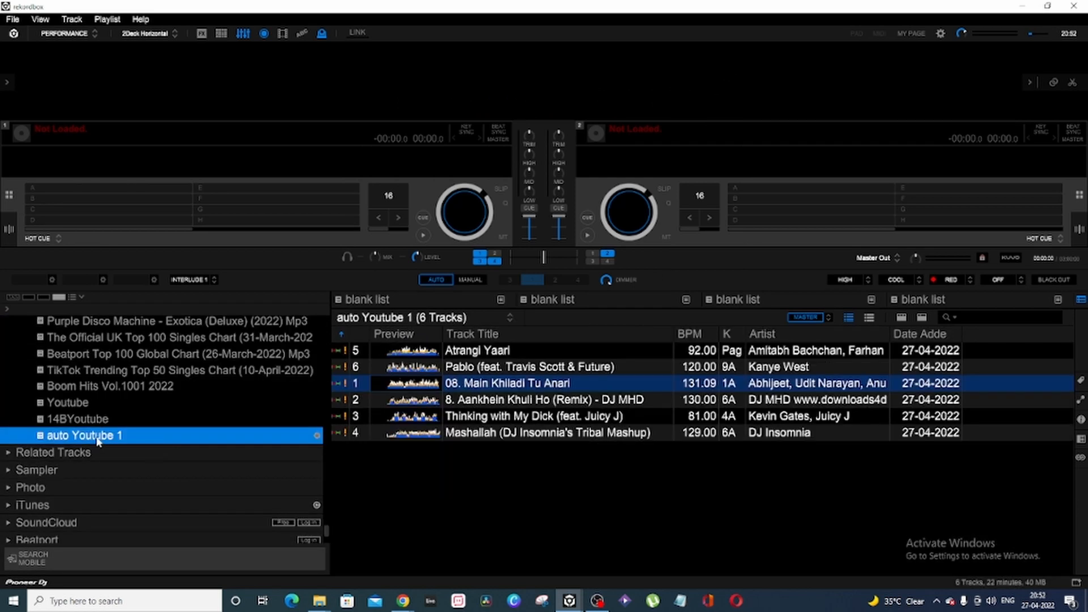
left_click(536, 433)
key("ctrl+a")
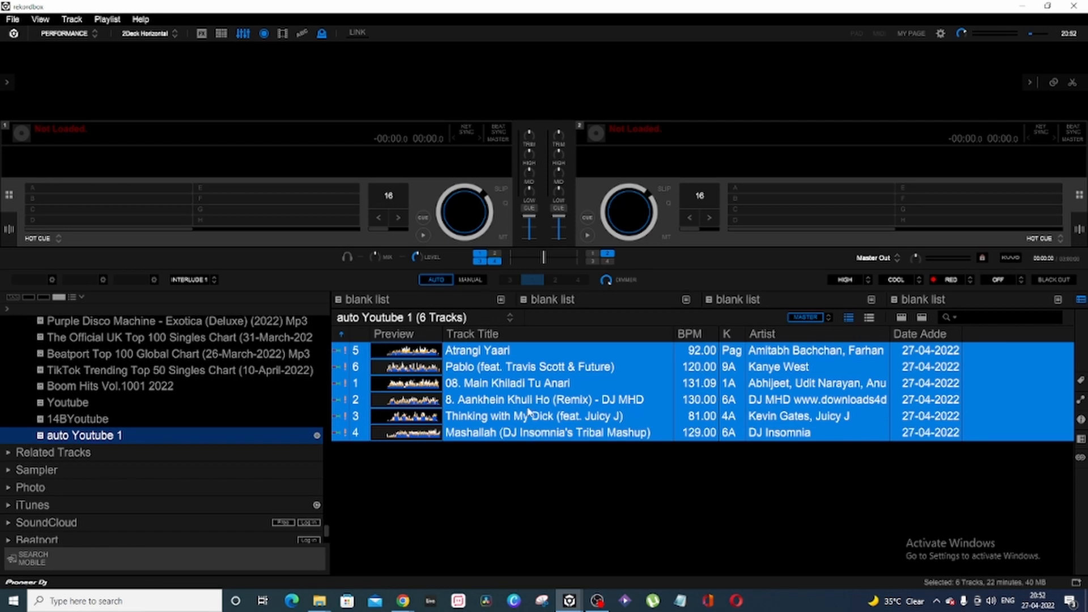
right_click(528, 394)
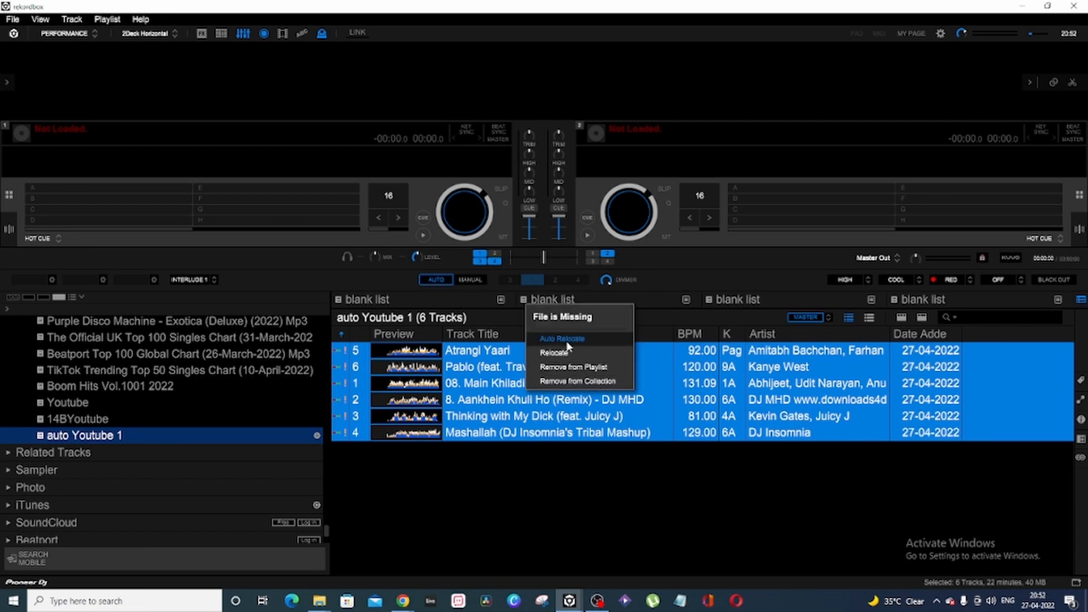
left_click(468, 457)
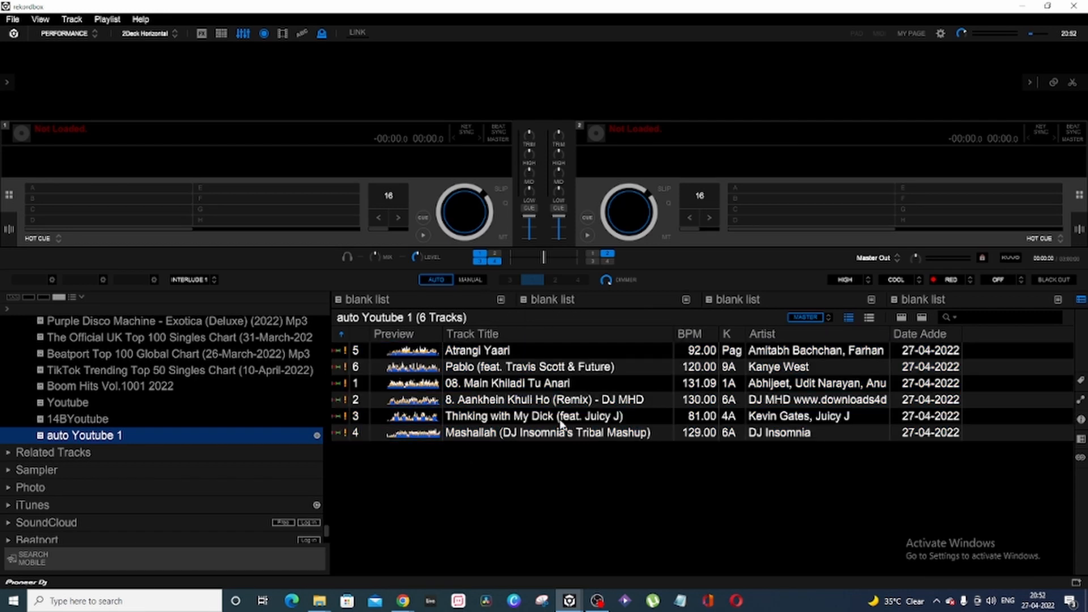